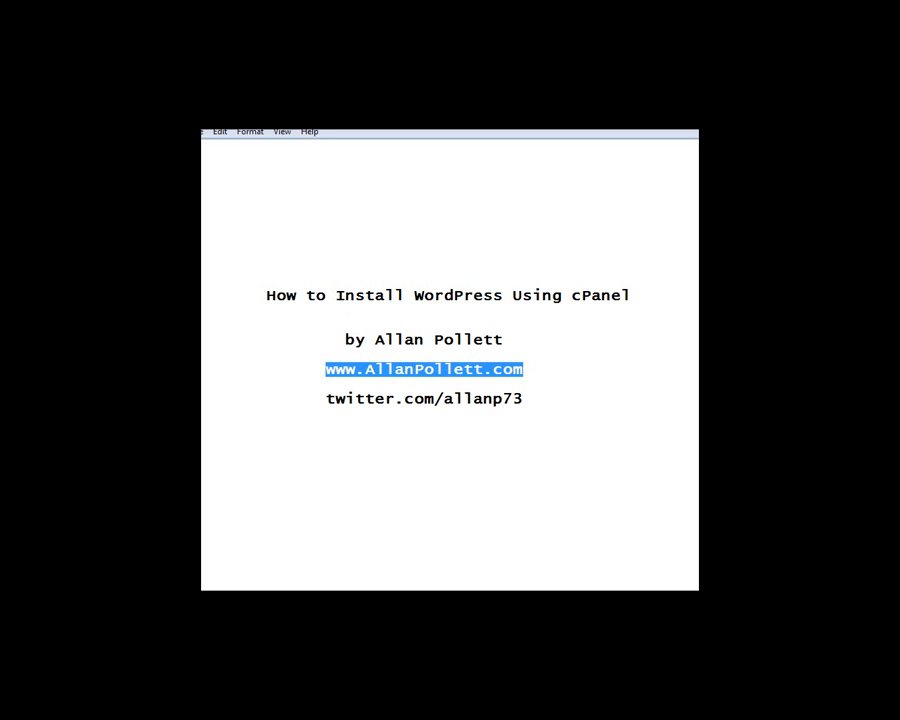
# Leave the Notepad title notes for the browser's WordPress.org page offering WordPress 3.0.1
pyautogui.click(388, 588)
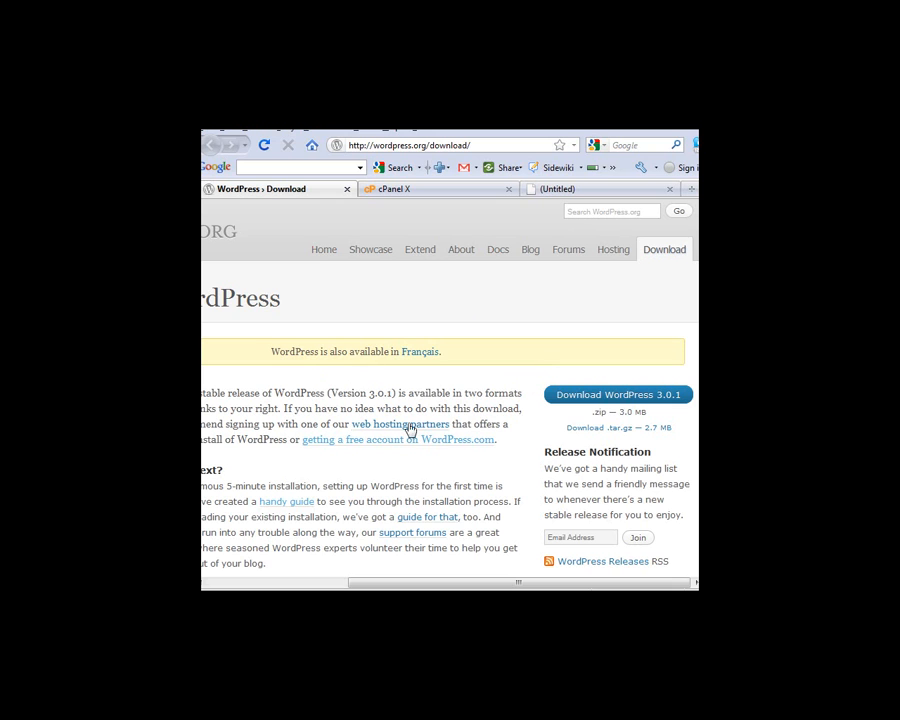
pyautogui.rightClick(600, 399)
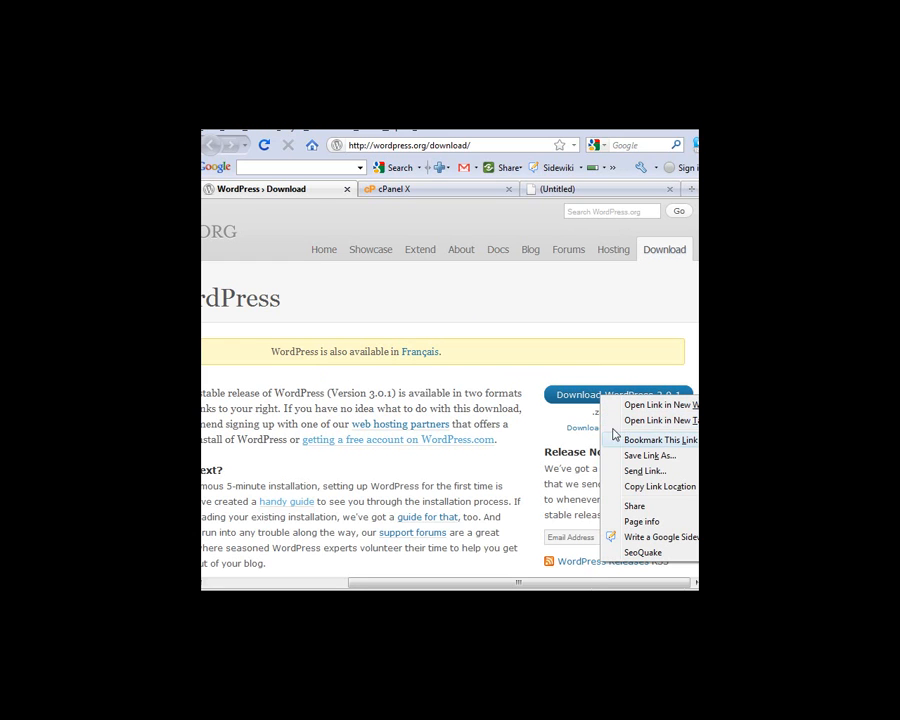
pyautogui.click(634, 456)
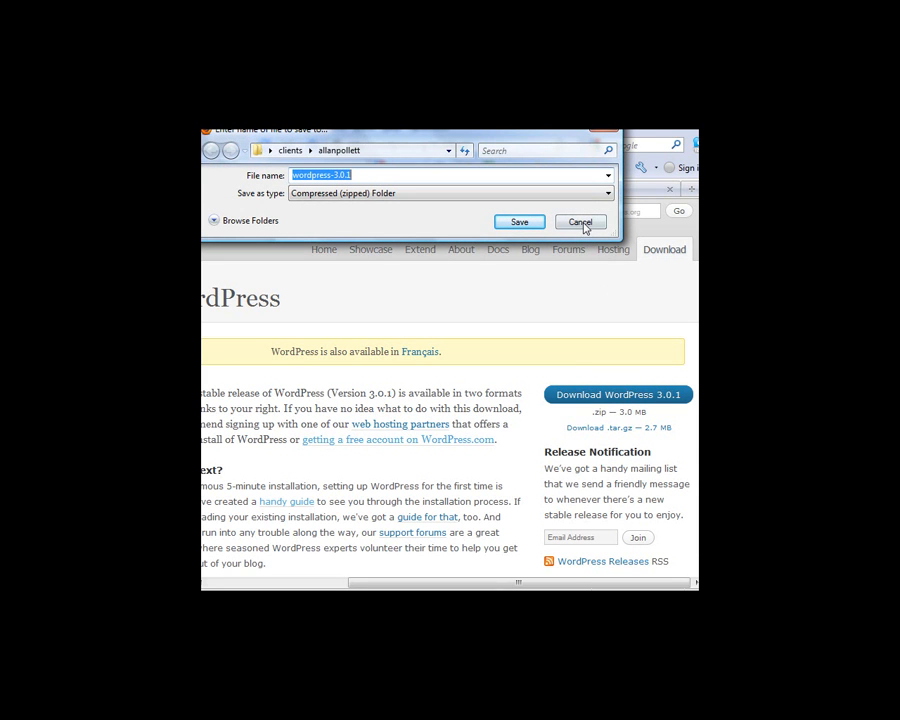
pyautogui.click(582, 223)
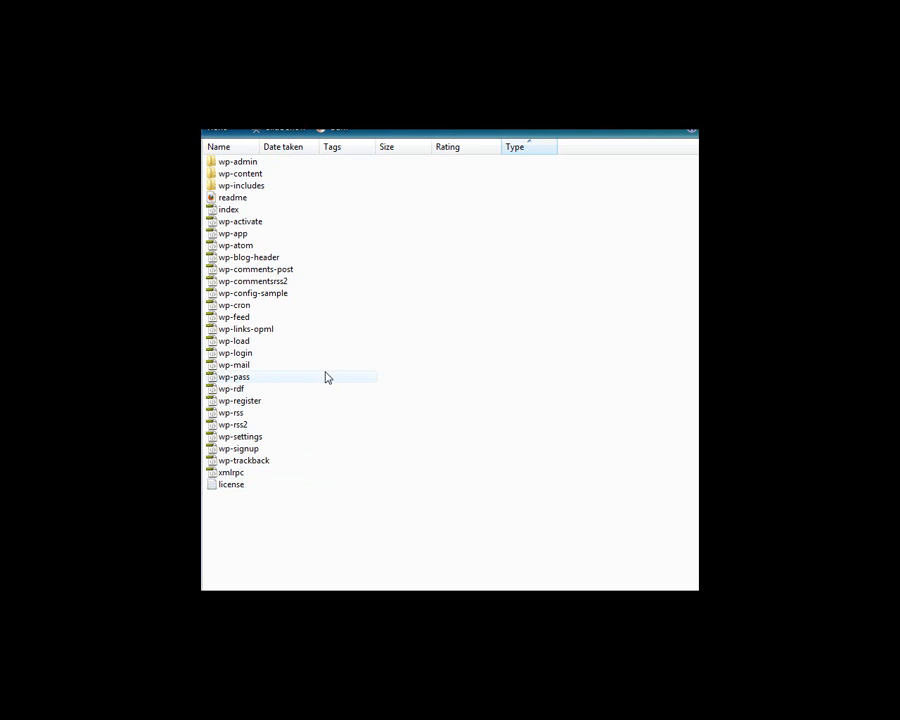
# Rename wp-config-sample to wp-config by deleting the '-sample' part of the name
pyautogui.rightClick(275, 294)
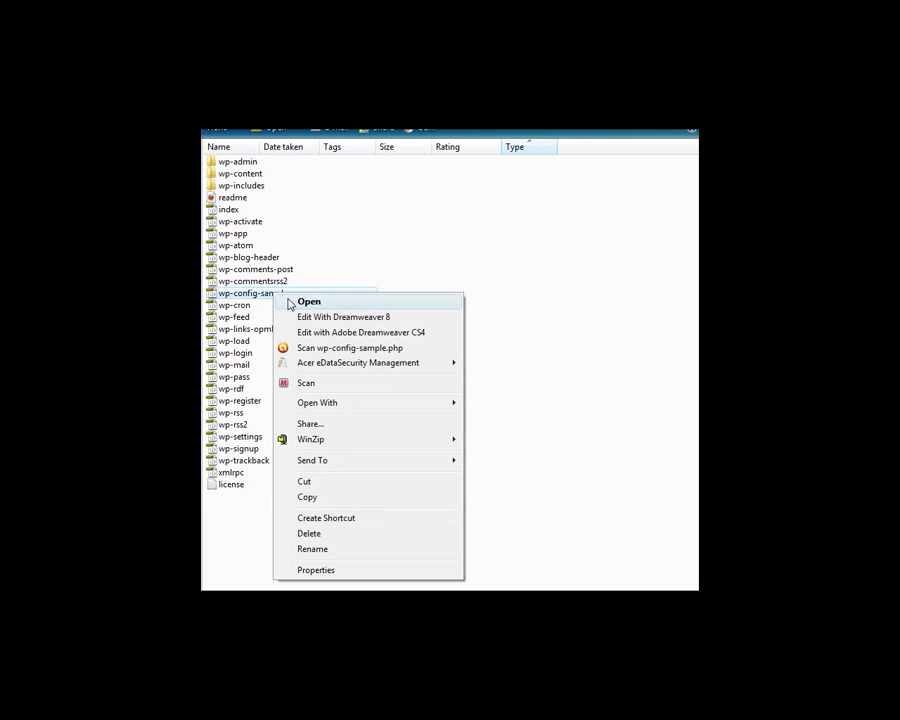
pyautogui.click(346, 549)
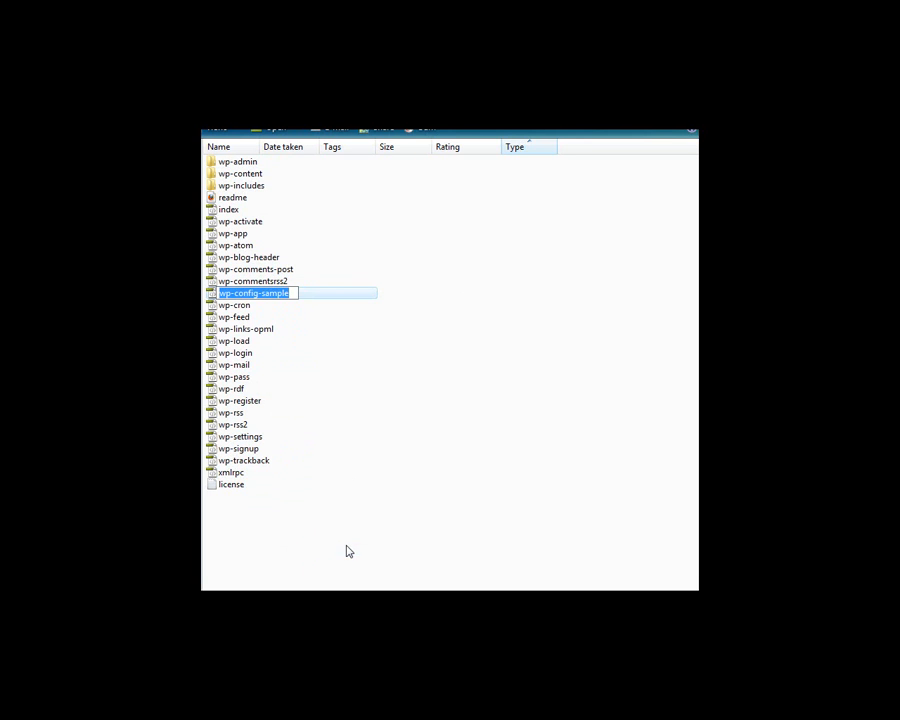
pyautogui.moveTo(259, 293); pyautogui.dragTo(293, 288)
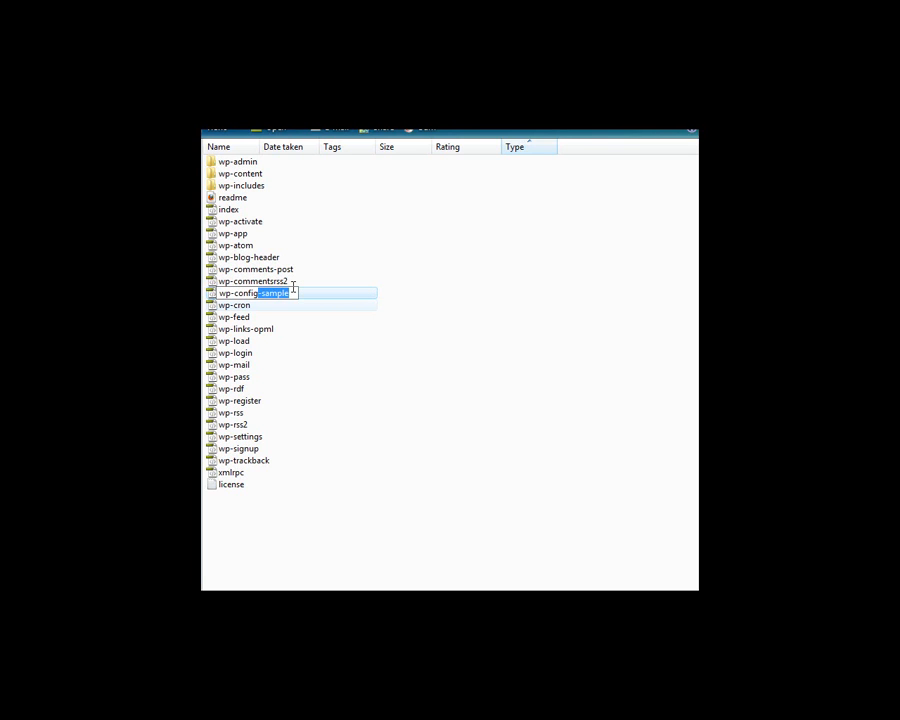
pyautogui.press('Delete')
# Go to the cPanel tab, scroll to Databases and launch the MySQL Database Wizard
pyautogui.click(387, 589)
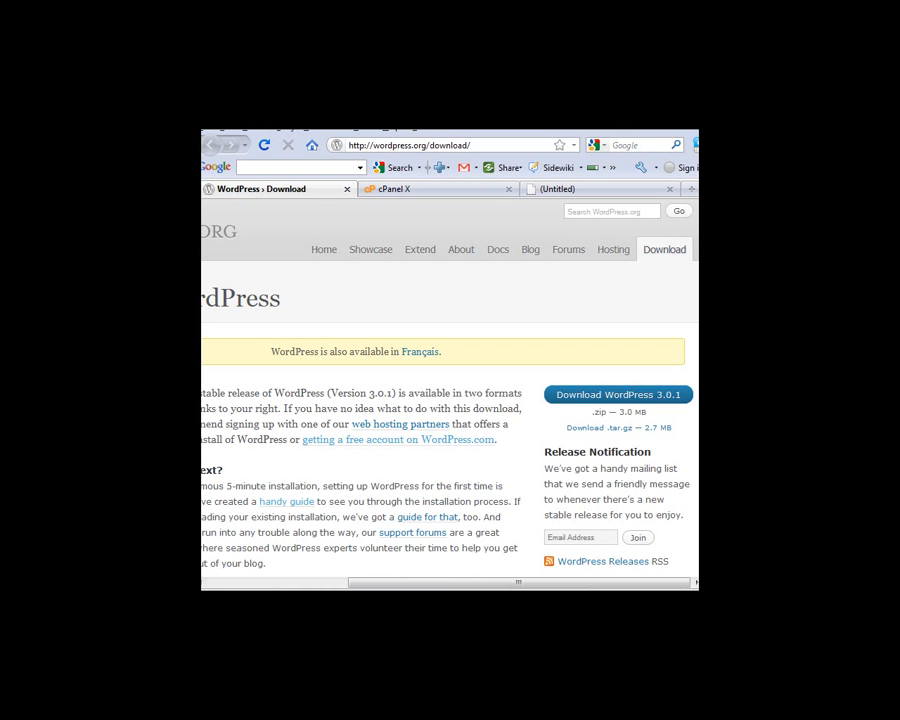
pyautogui.click(395, 190)
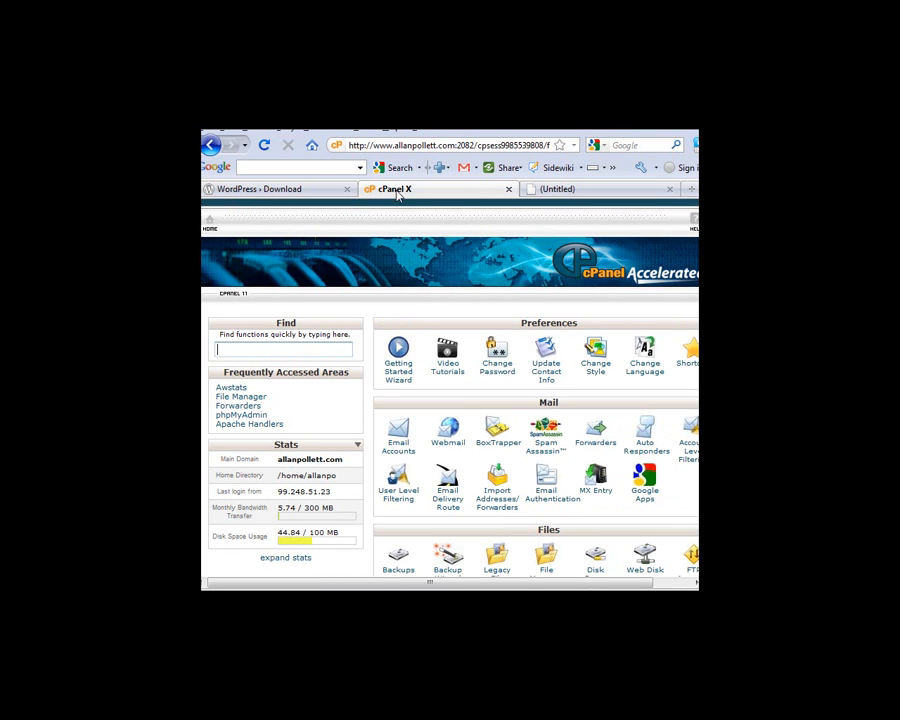
pyautogui.click(369, 145)
pyautogui.moveTo(365, 145); pyautogui.dragTo(456, 148)
pyautogui.moveTo(446, 149)
pyautogui.mouseDown()
pyautogui.moveTo(532, 155)
pyautogui.moveTo(443, 141)
pyautogui.mouseUp()
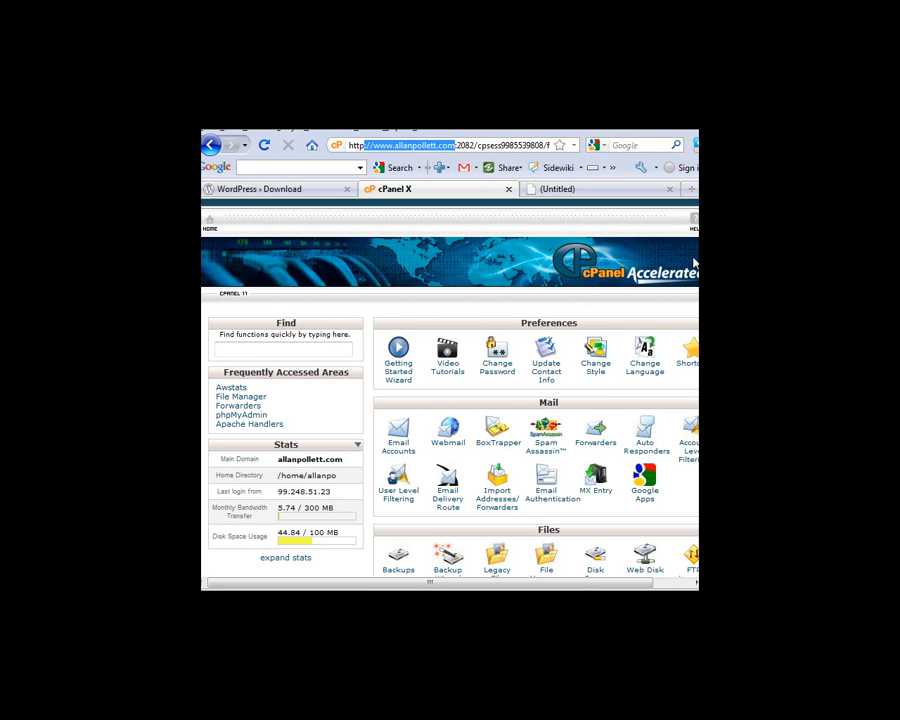
pyautogui.scroll(-10, 690, 400)
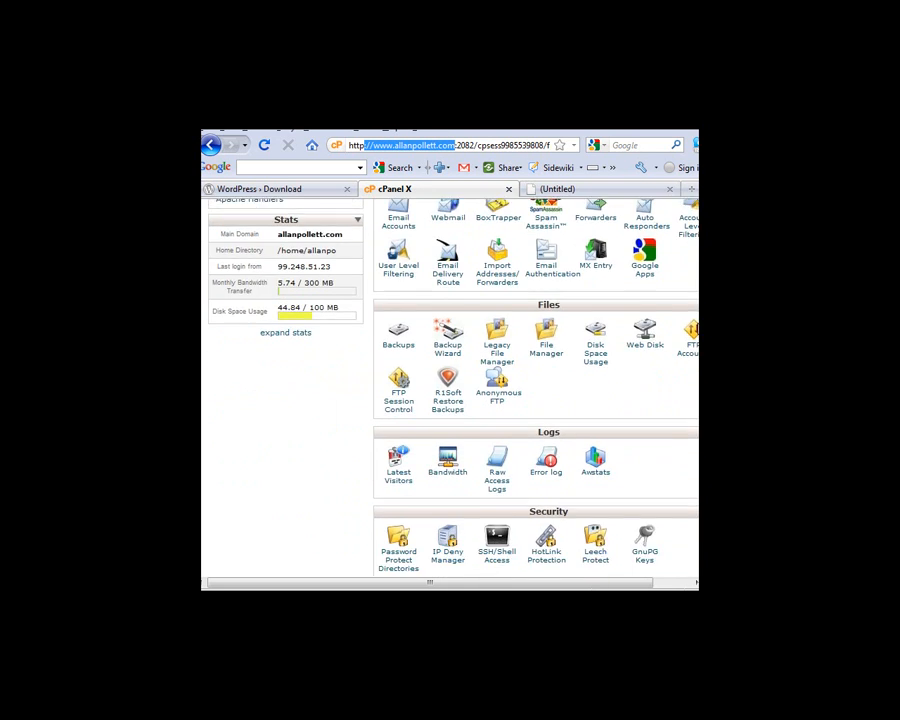
pyautogui.scroll(-1, 688, 435)
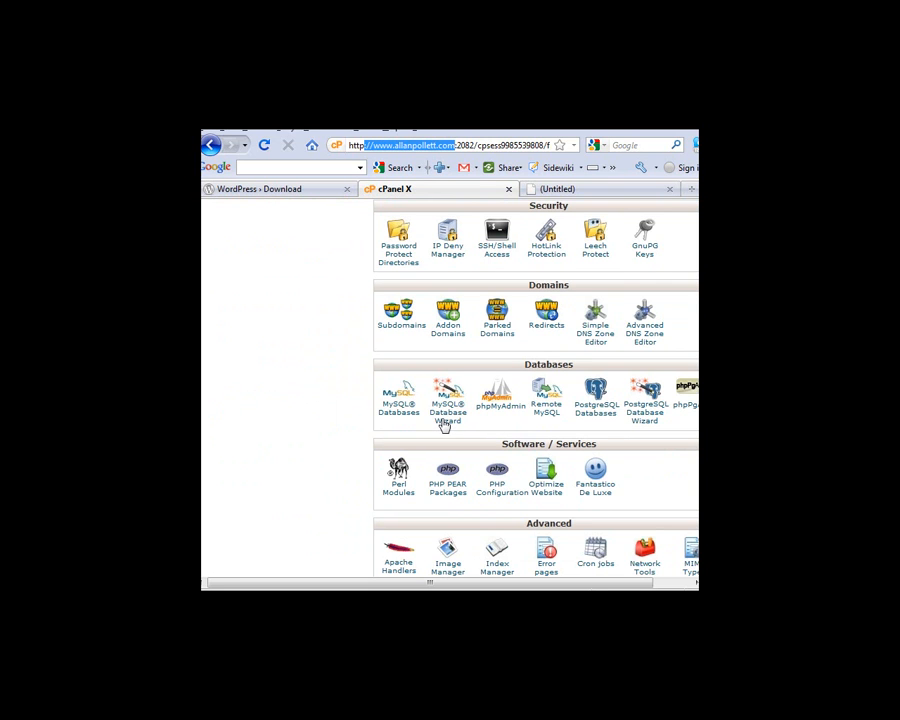
pyautogui.click(448, 412)
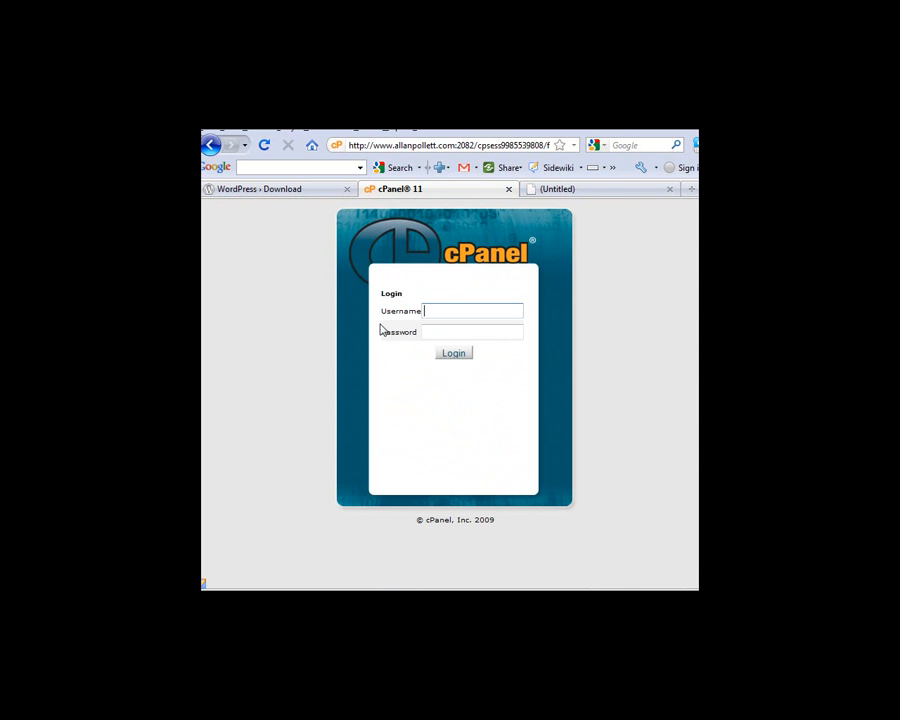
# Sign in to cPanel with the account username and password
pyautogui.press('Tab')
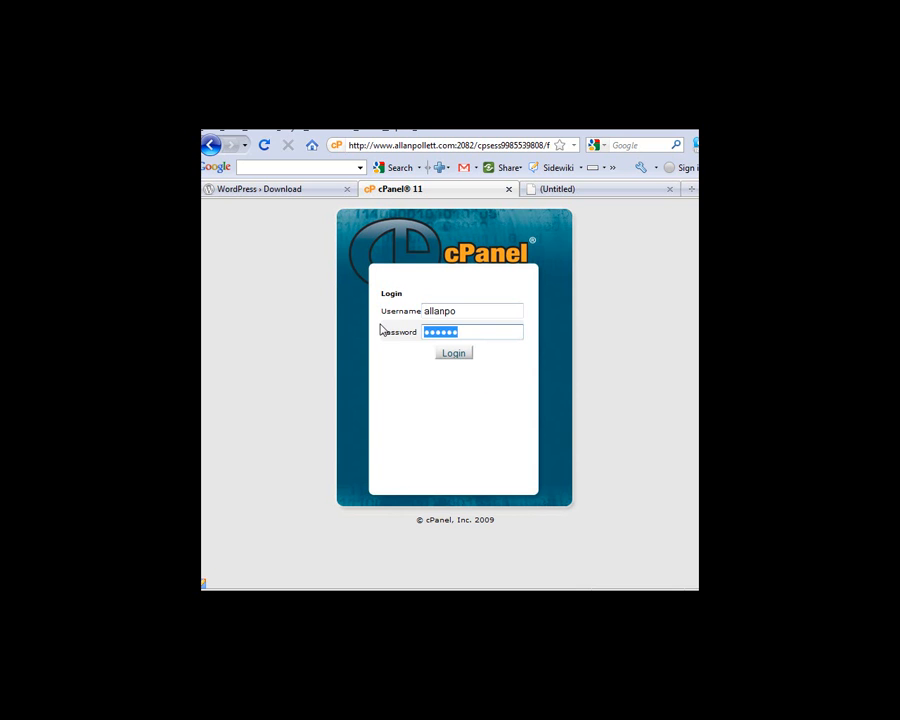
pyautogui.click(454, 356)
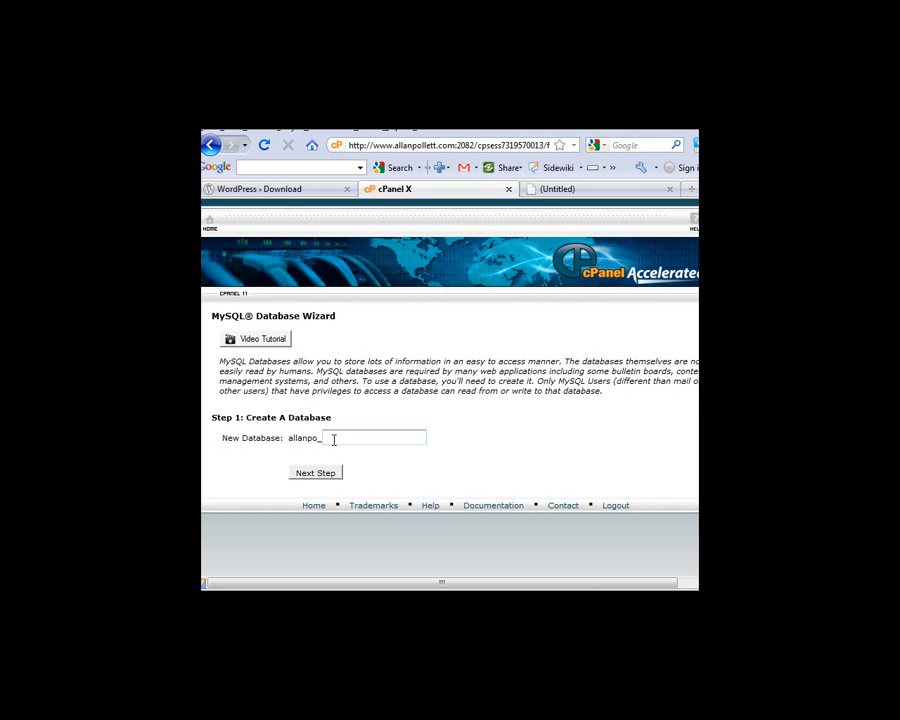
# Create the 'blog' database, then a database user 'admin' with a confirmed password
pyautogui.write('blog')
pyautogui.click(316, 473)
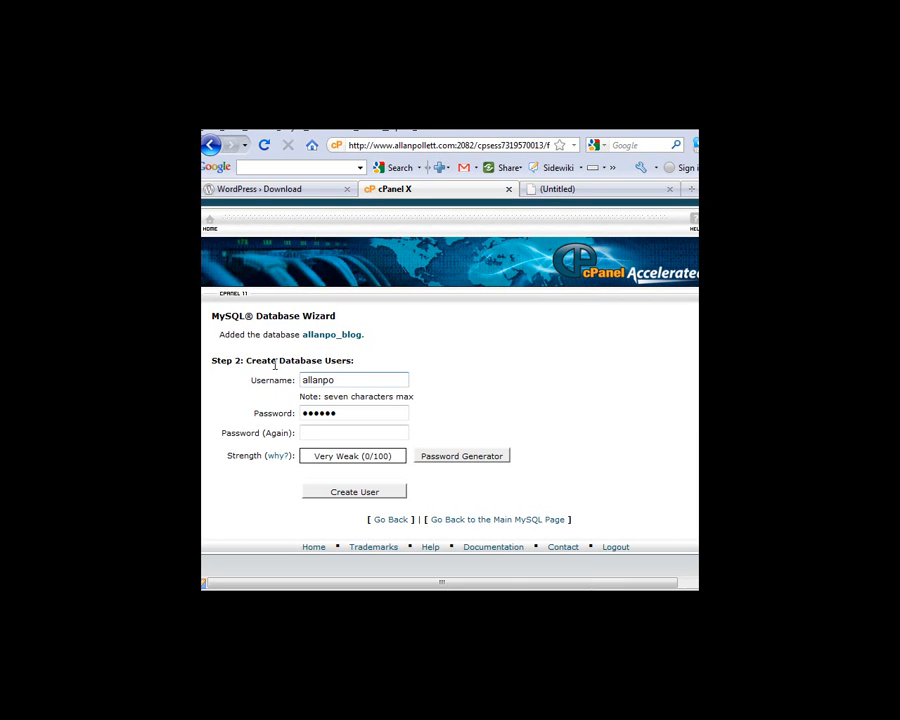
pyautogui.press('Tab')
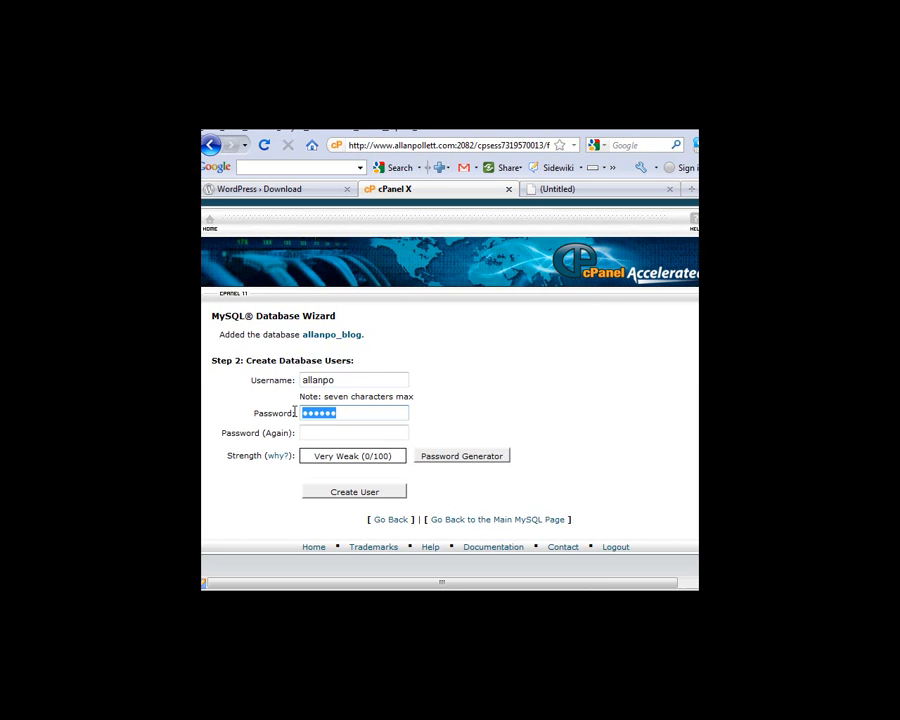
pyautogui.write('•••••••••')
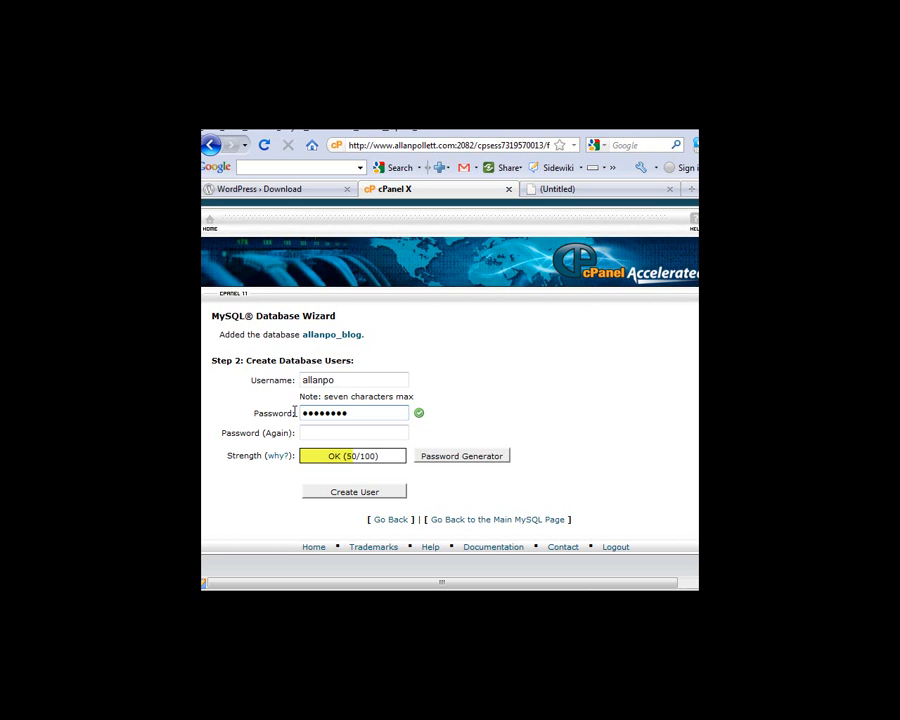
pyautogui.press('Tab')
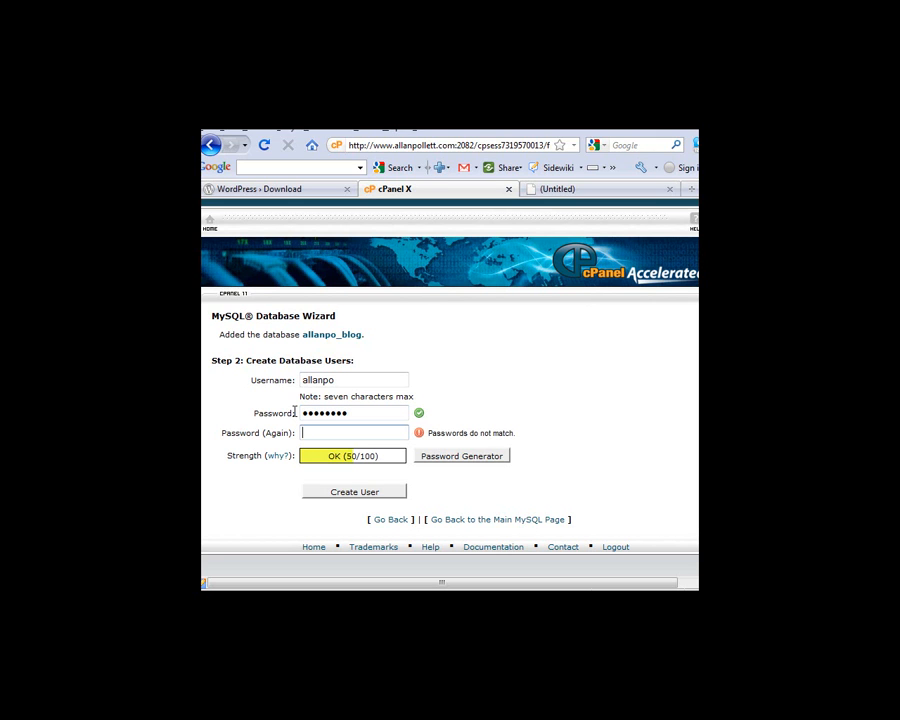
pyautogui.write('•••••••••')
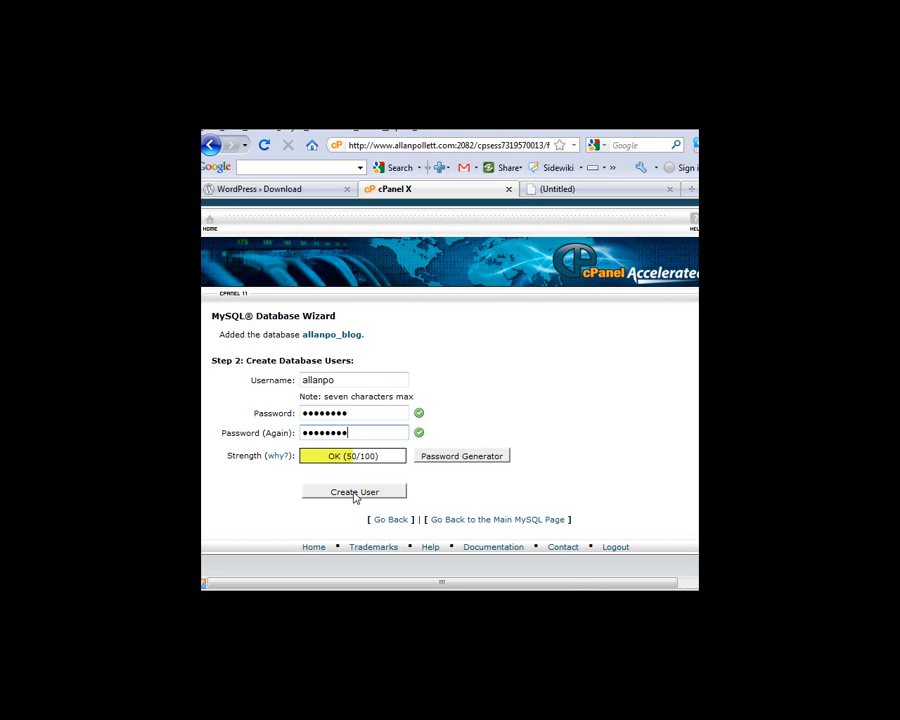
pyautogui.moveTo(372, 380); pyautogui.dragTo(290, 378)
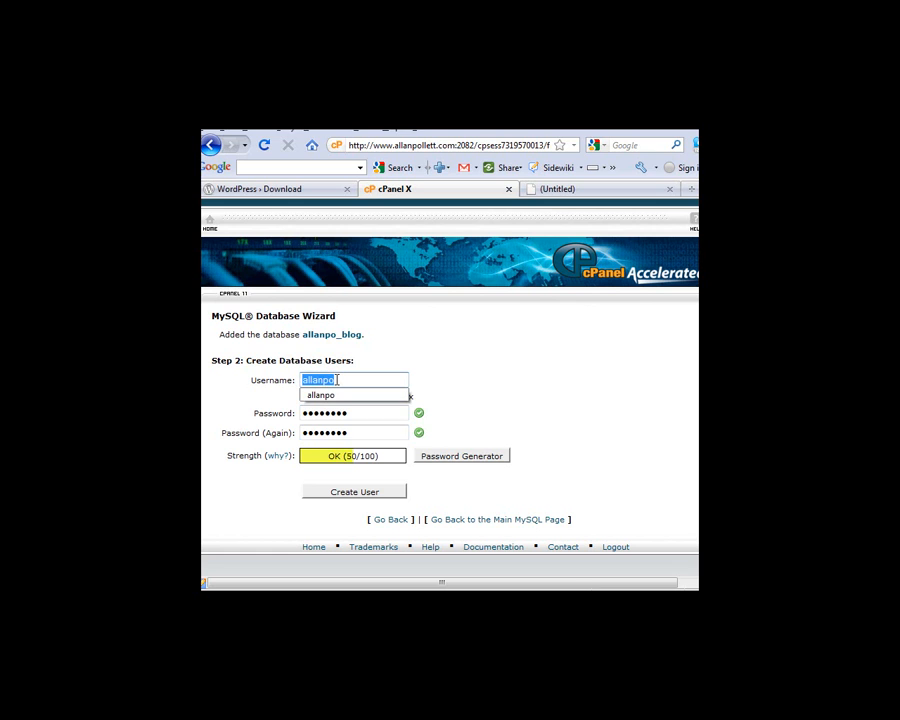
pyautogui.write('admin')
pyautogui.click(334, 493)
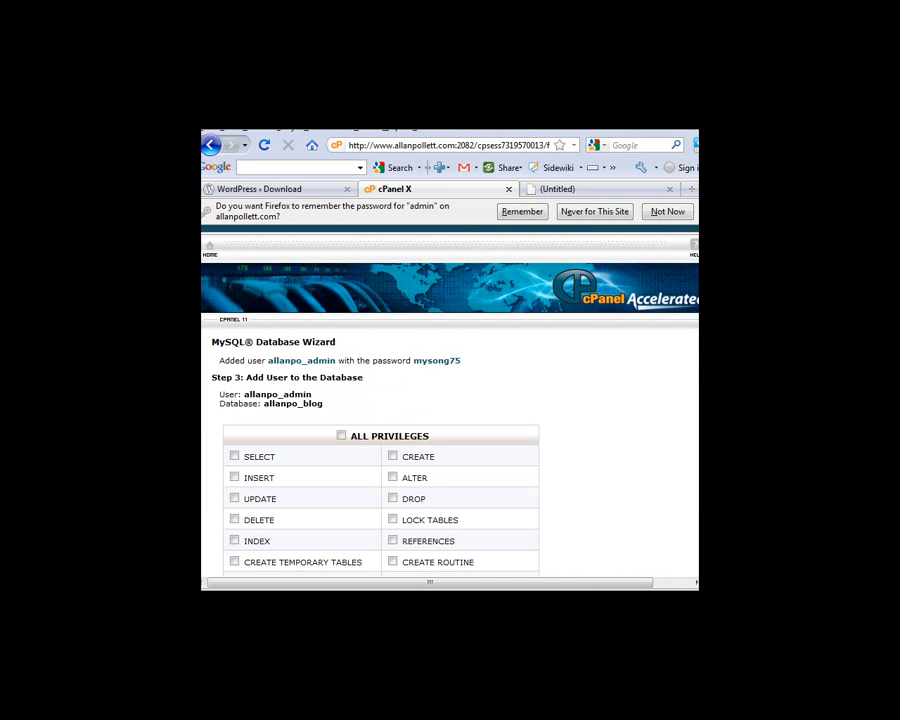
# Let Firefox remember the password and grant admin ALL PRIVILEGES on the blog database
pyautogui.scroll(-3, 686, 430)
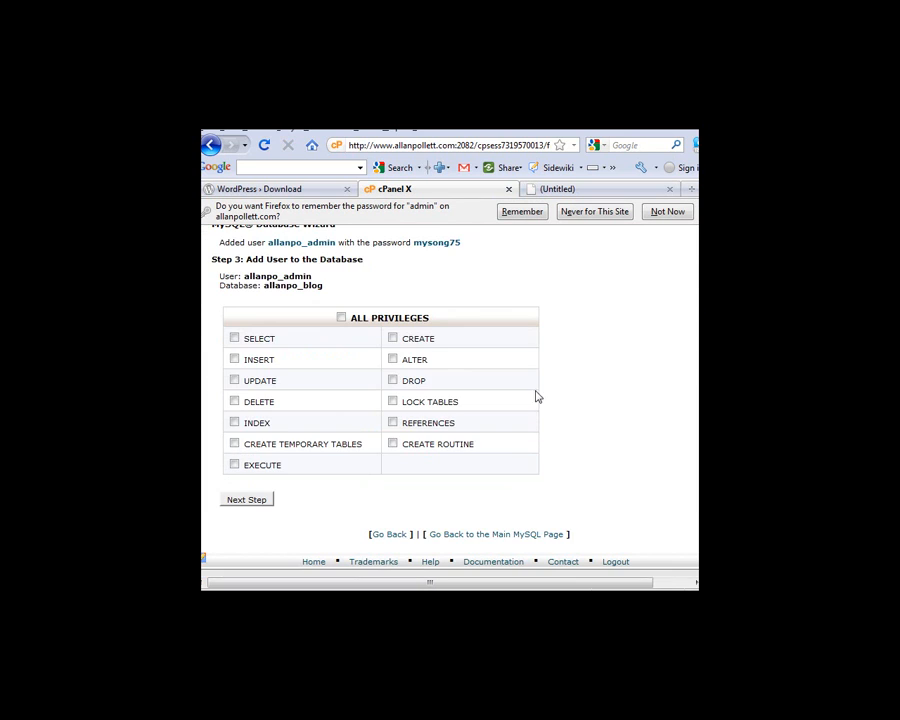
pyautogui.click(520, 212)
pyautogui.click(340, 318)
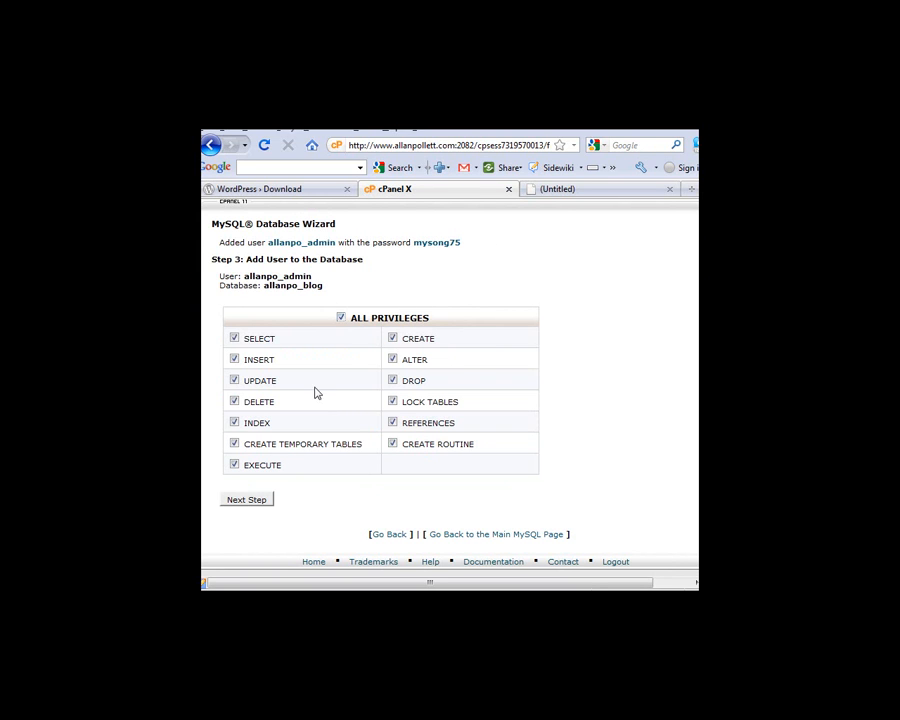
pyautogui.click(256, 505)
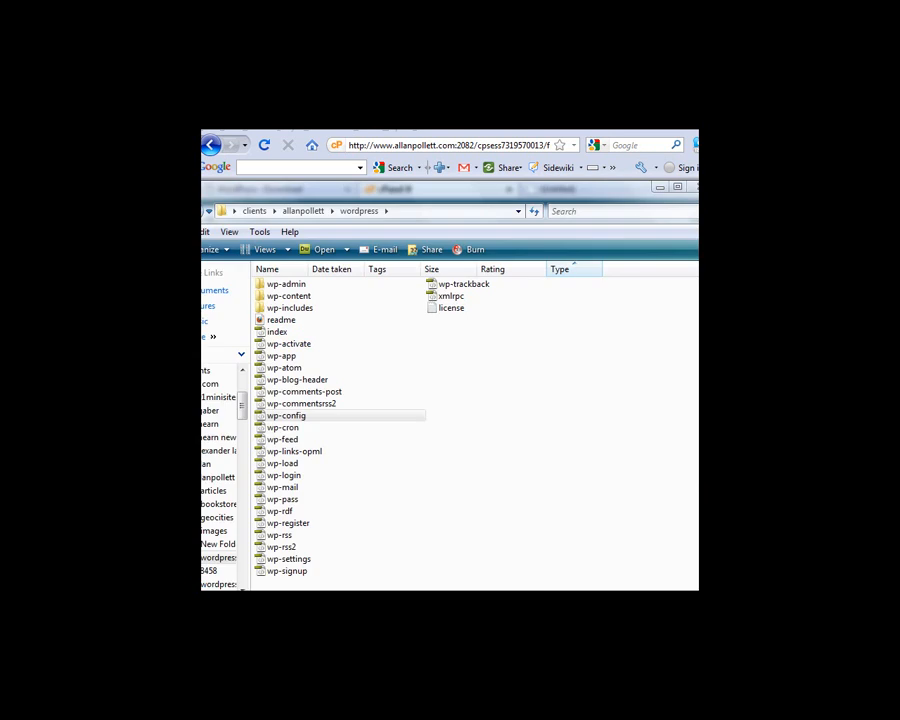
# Open the renamed wp-config file in Notepad using Open With
pyautogui.click(272, 416)
pyautogui.rightClick(278, 421)
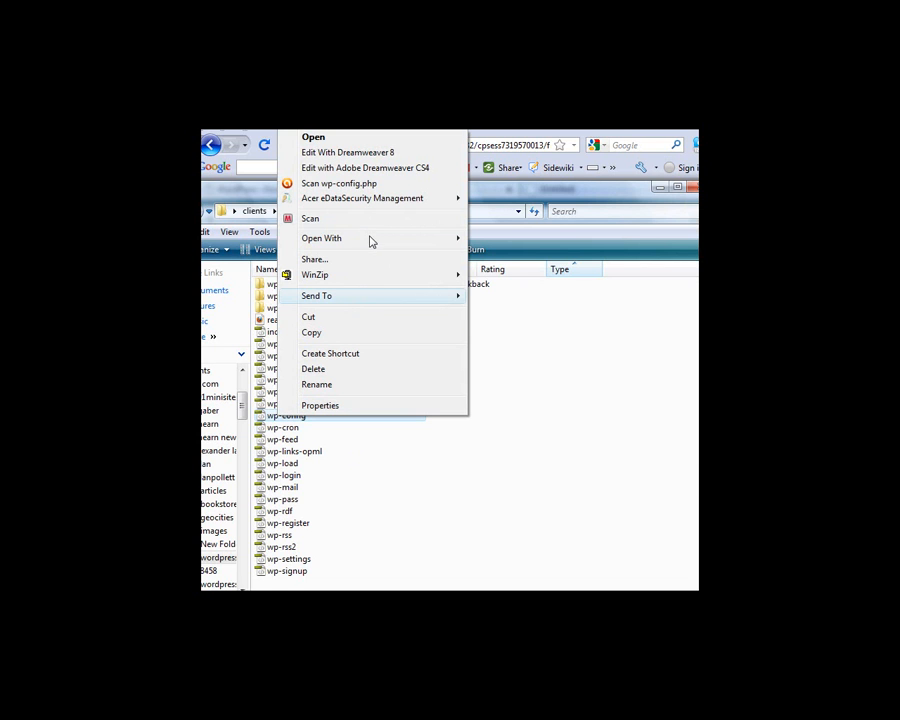
pyautogui.moveTo(430, 242)
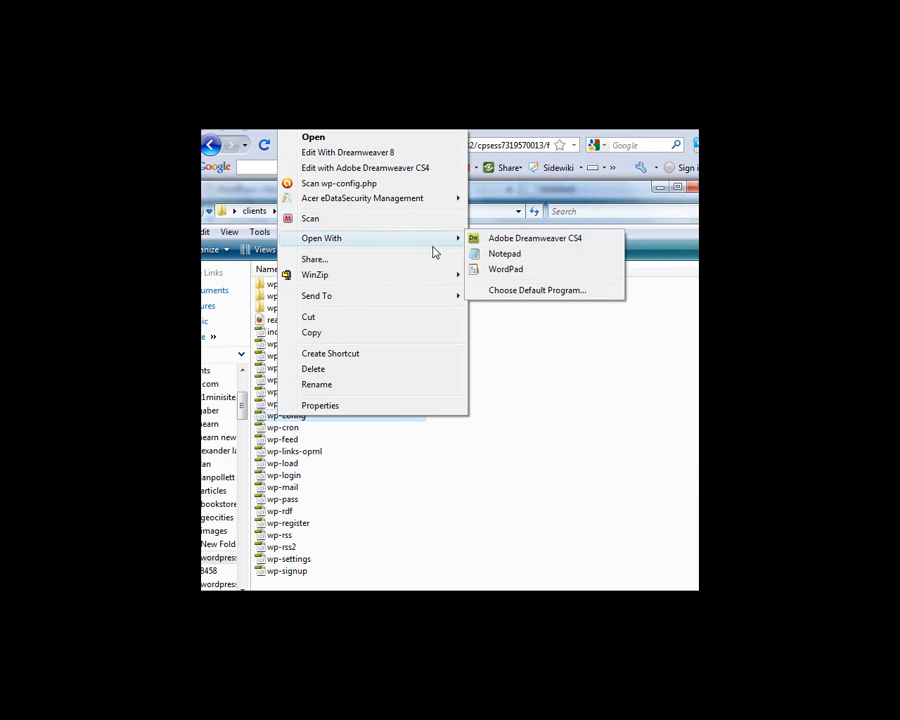
pyautogui.click(503, 255)
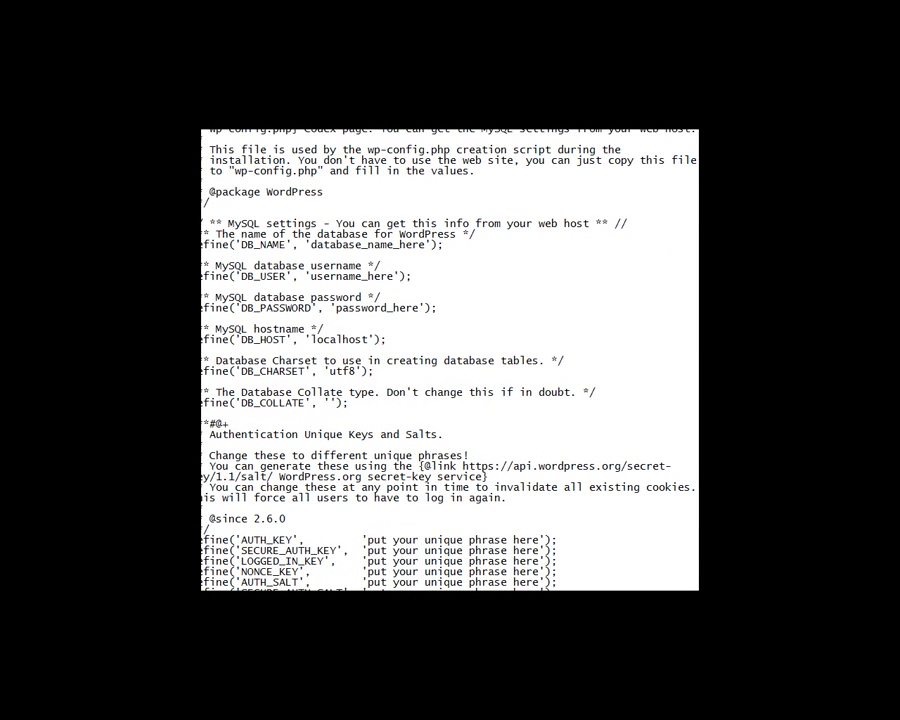
pyautogui.scroll(-6, 692, 338)
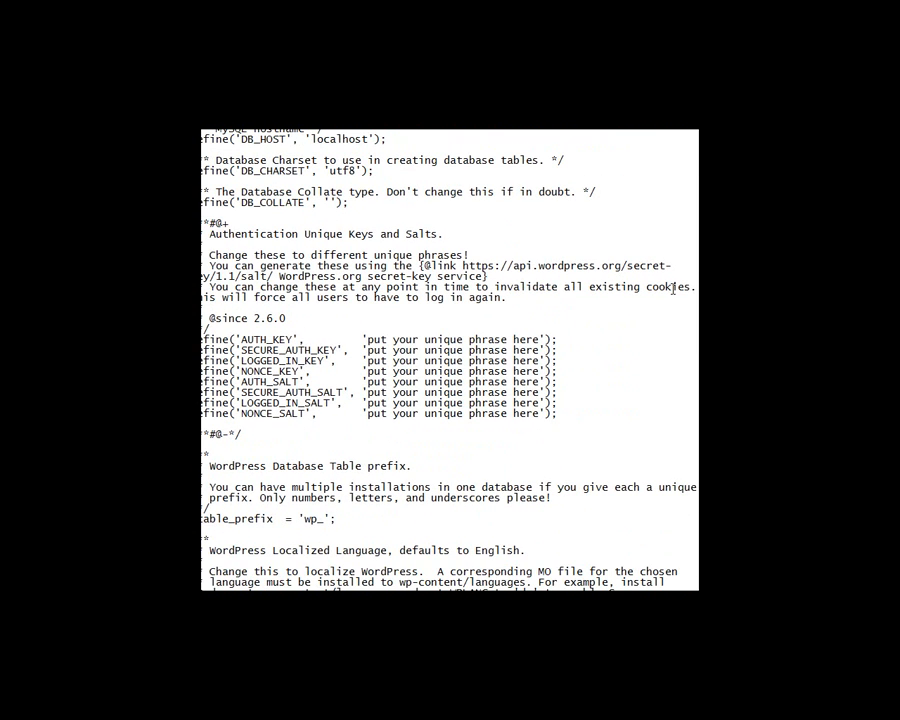
pyautogui.scroll(6, 449, 360)
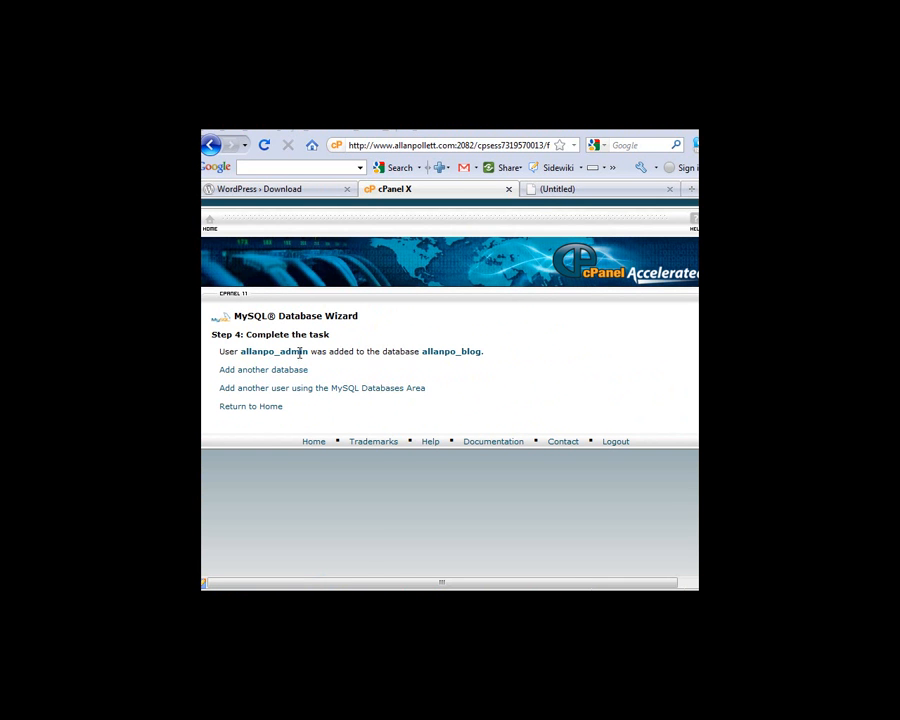
# Copy the new blog database's full name and return to wp-config in Notepad
pyautogui.moveTo(481, 352); pyautogui.dragTo(421, 347)
pyautogui.hotkey('ctrl', 'c')
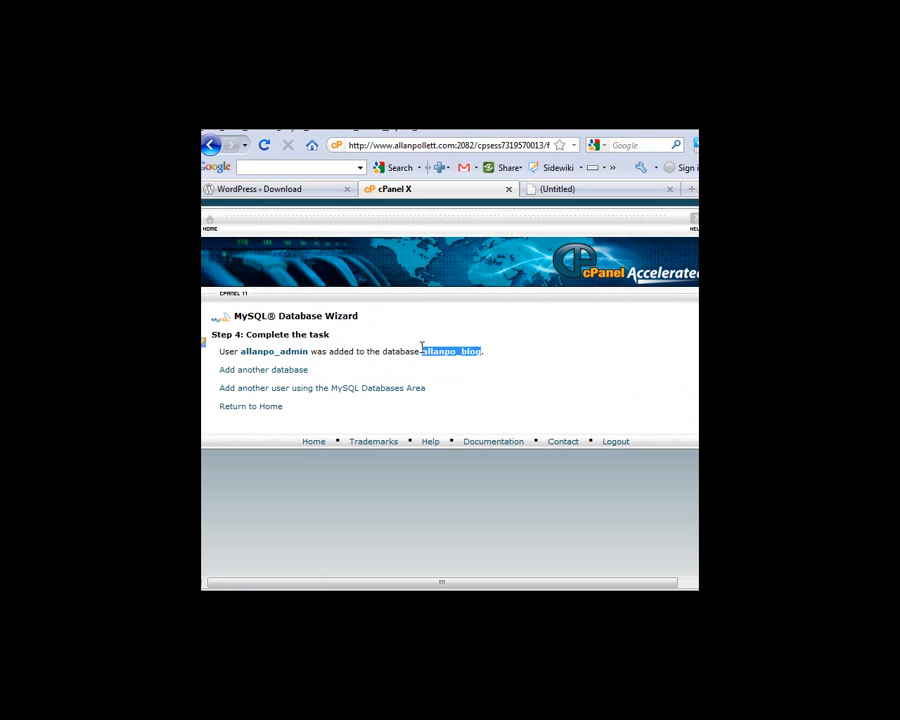
pyautogui.hotkey('alt', 'Tab')
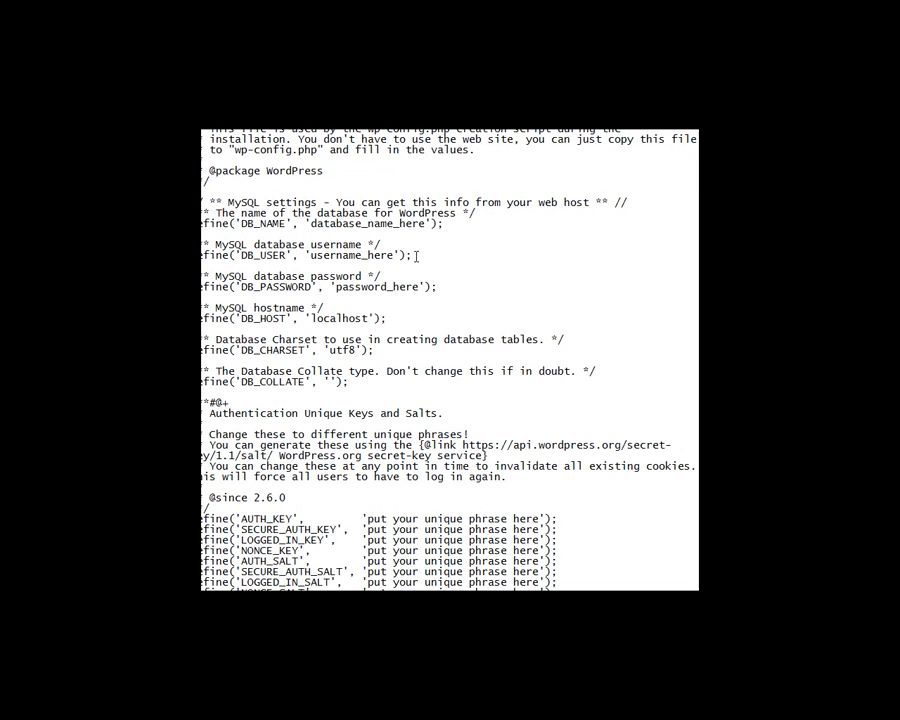
# Paste the database name into DB_NAME, set DB_USER to admin, and select password_here
pyautogui.moveTo(425, 223); pyautogui.dragTo(309, 223)
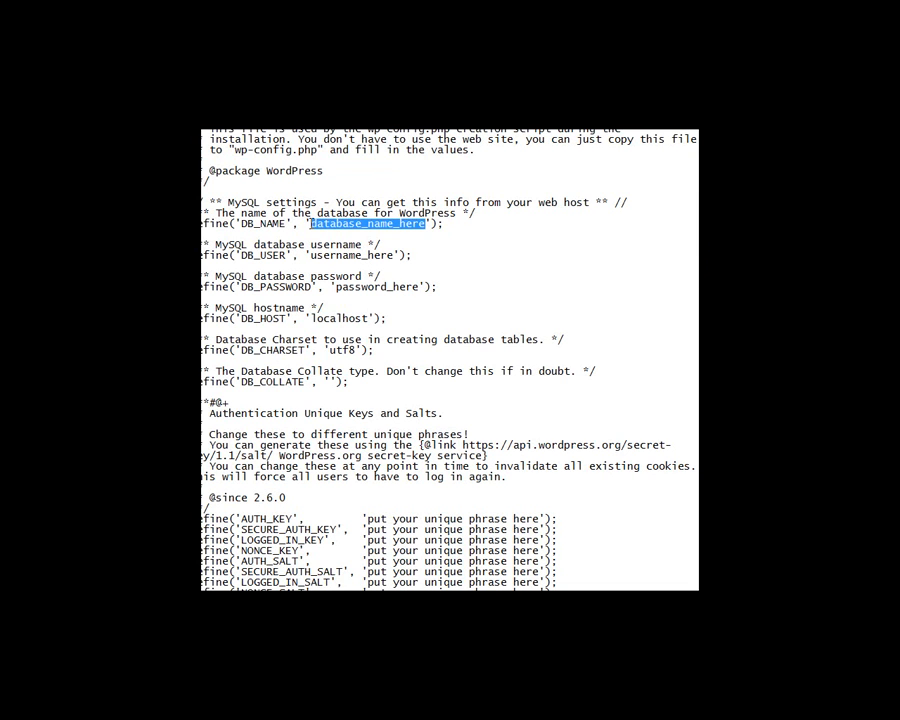
pyautogui.hotkey('ctrl', 'v')
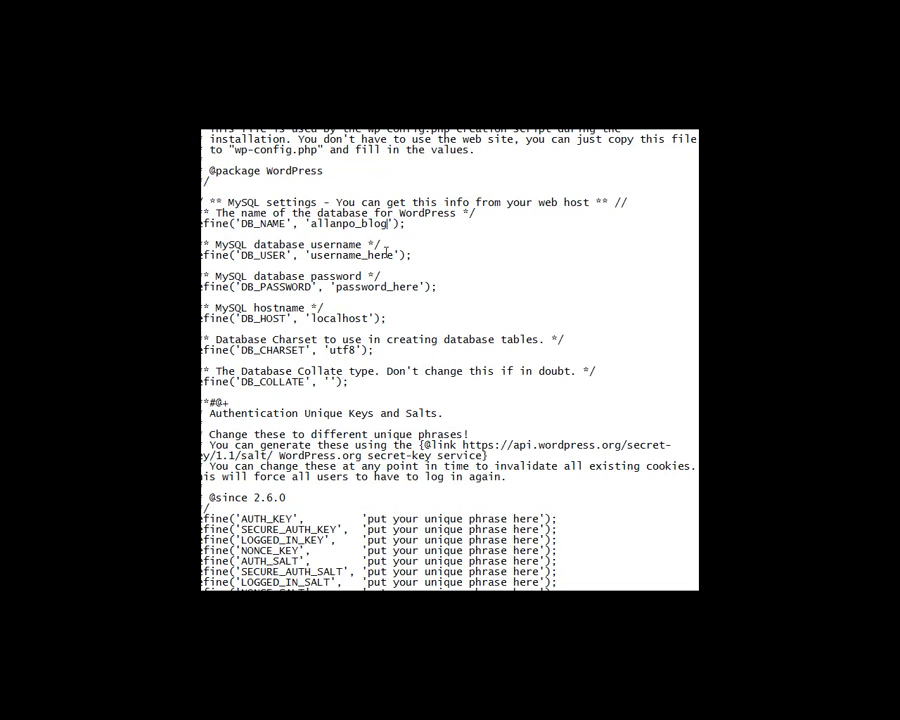
pyautogui.moveTo(394, 255); pyautogui.dragTo(310, 259)
pyautogui.write('admin')
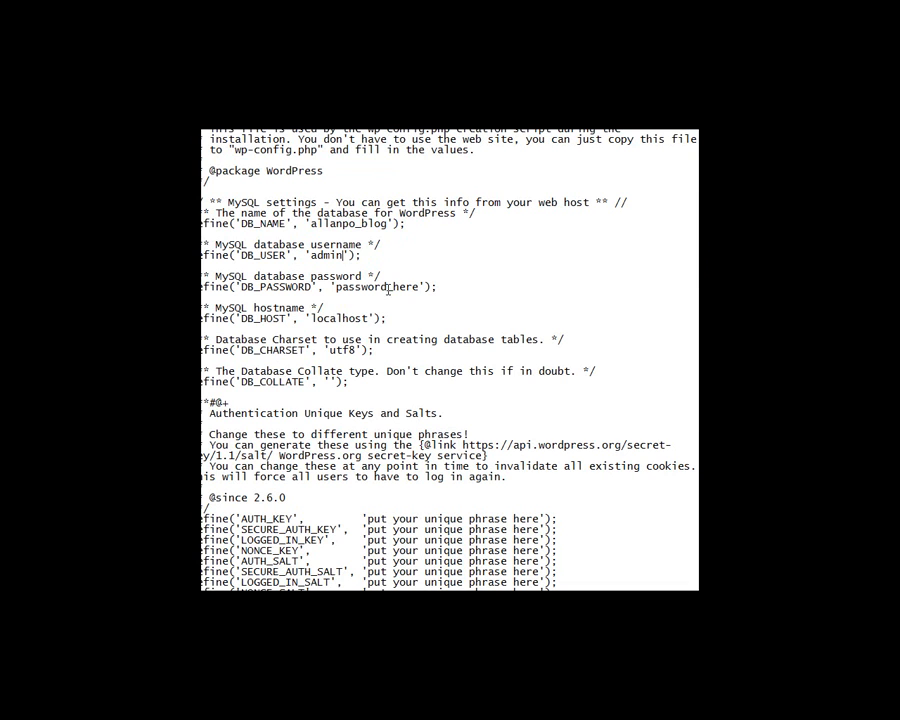
pyautogui.moveTo(420, 287); pyautogui.dragTo(336, 287)
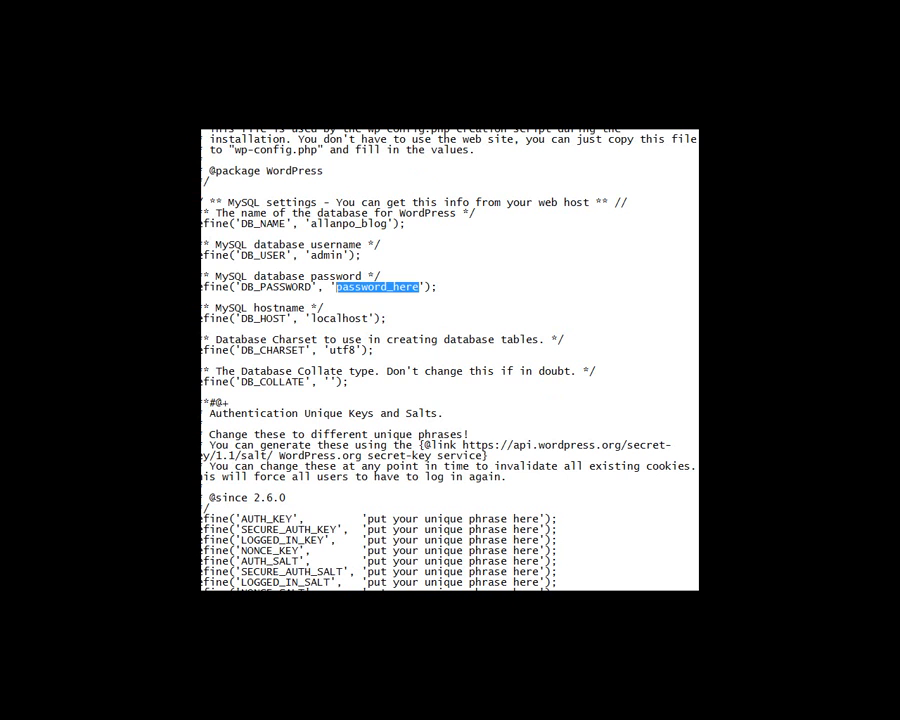
pyautogui.hotkey('alt', 'Tab')
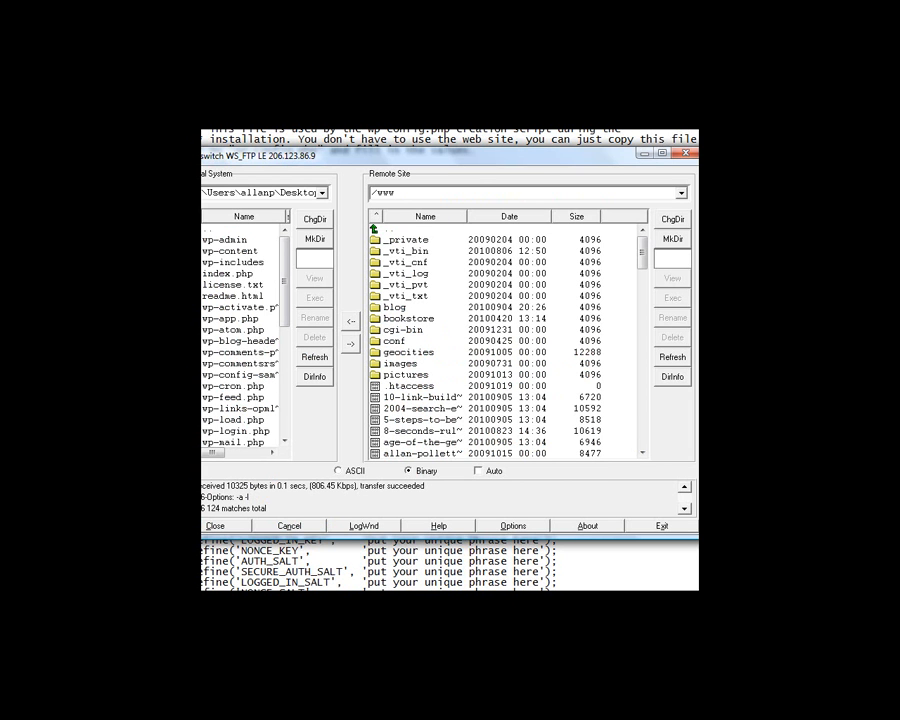
# Minimize Notepad, reconnect the timed-out WS_FTP LE session and open the remote www folder
pyautogui.click(655, 132)
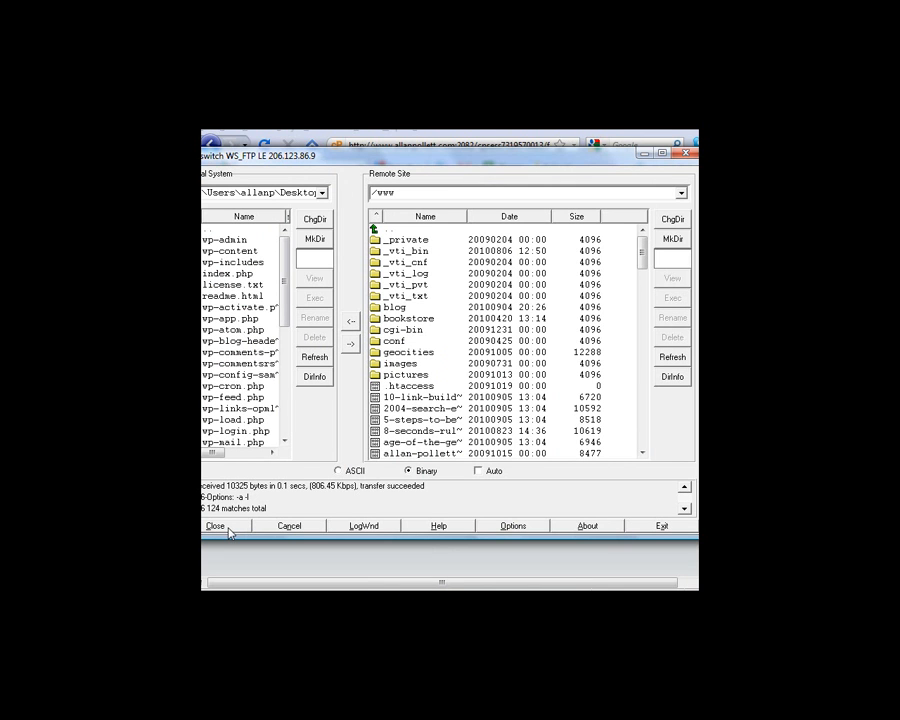
pyautogui.click(393, 308)
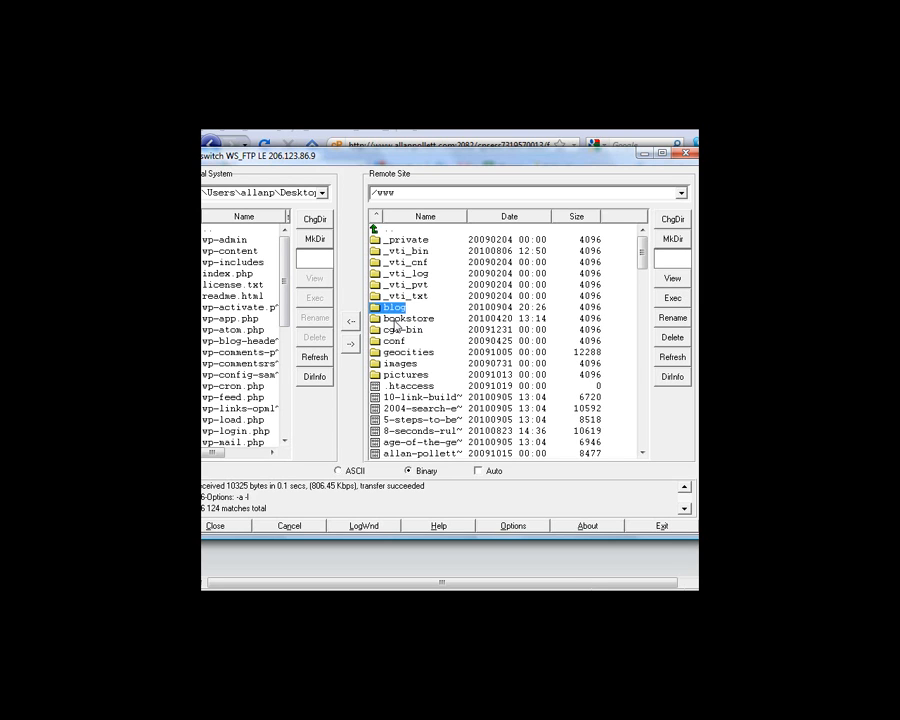
pyautogui.doubleClick(401, 310)
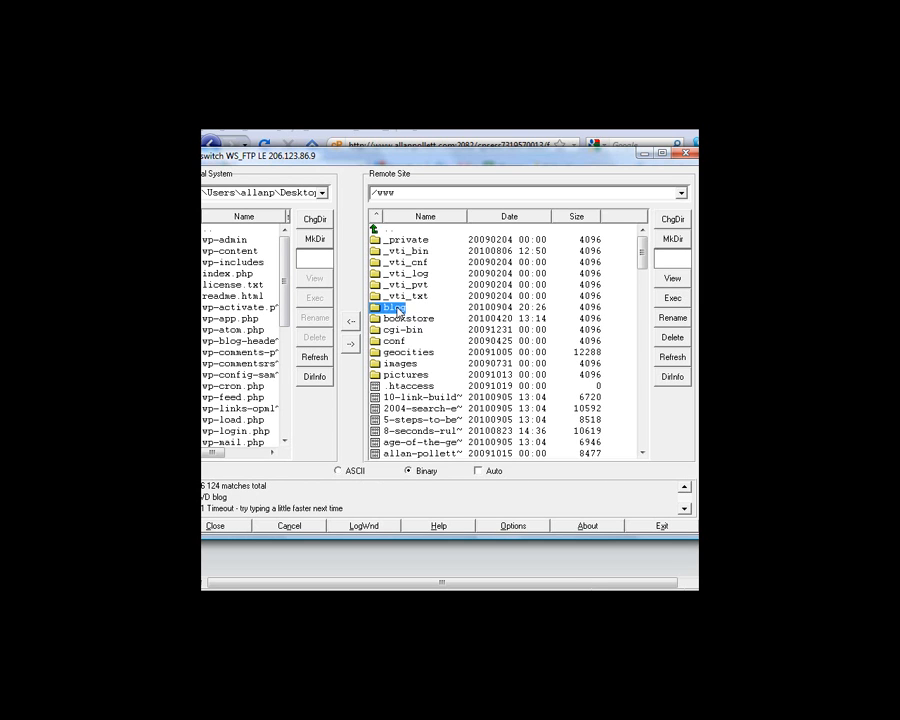
pyautogui.click(231, 530)
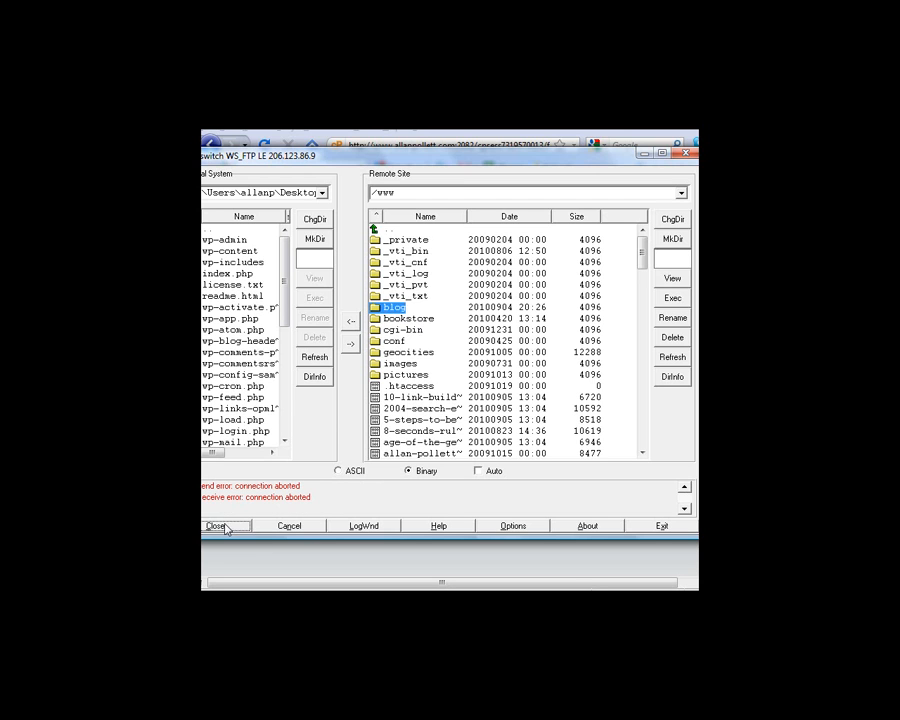
pyautogui.click(229, 531)
pyautogui.click(372, 442)
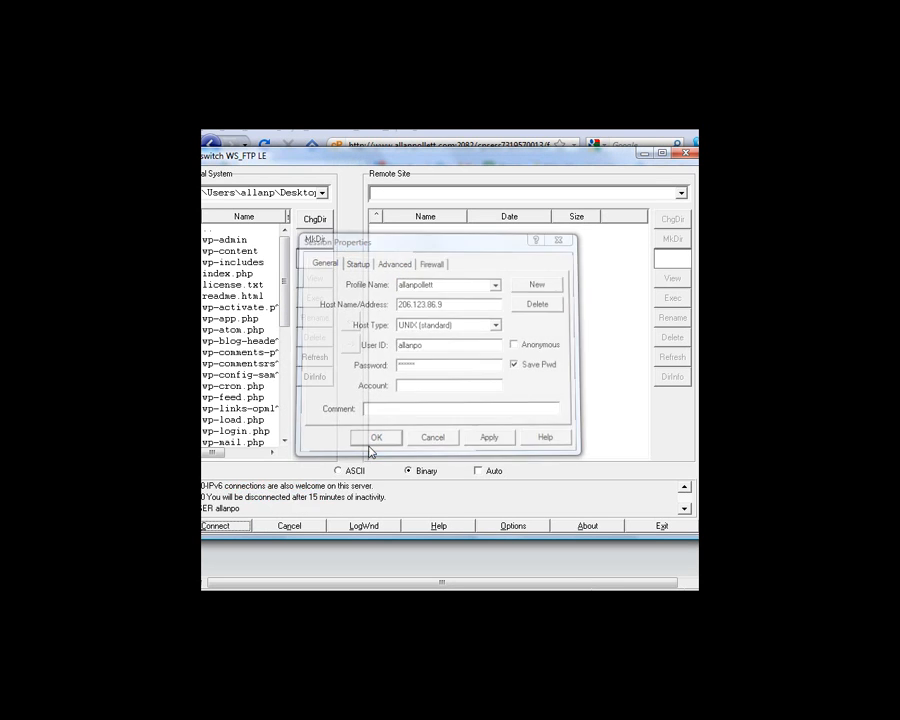
pyautogui.doubleClick(390, 354)
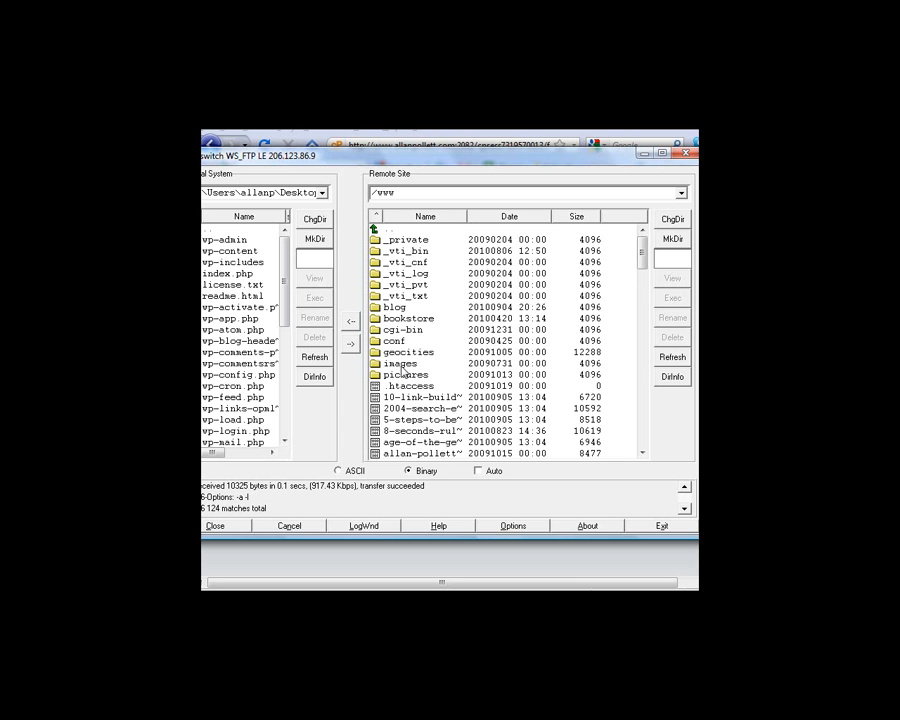
# Drag local wp-config.php into the remote blog folder, then minimize WS_FTP LE
pyautogui.doubleClick(395, 310)
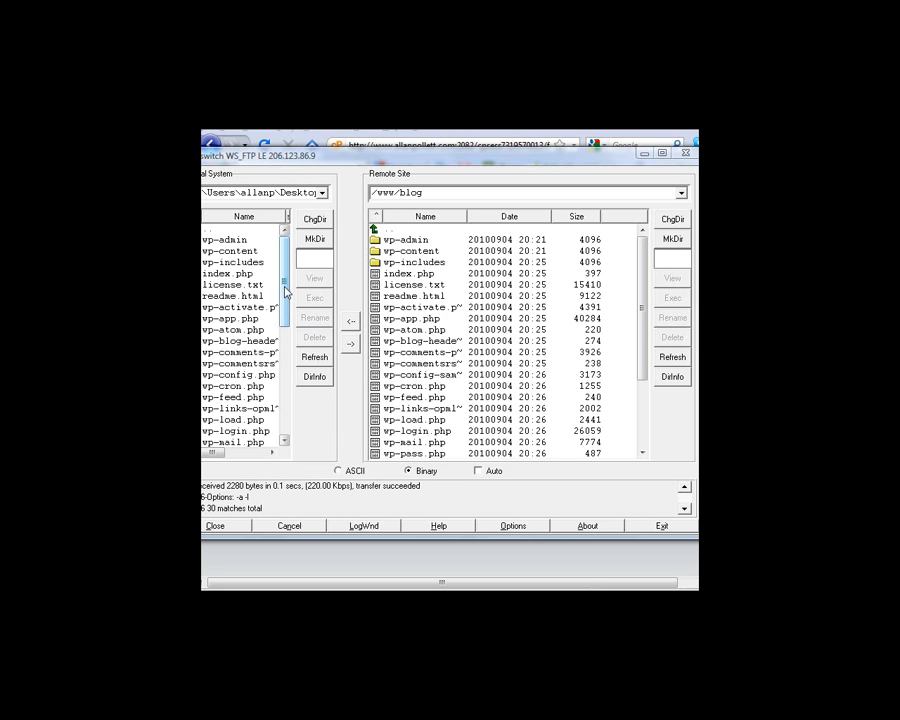
pyautogui.moveTo(285, 291); pyautogui.dragTo(300, 311)
pyautogui.click(265, 330)
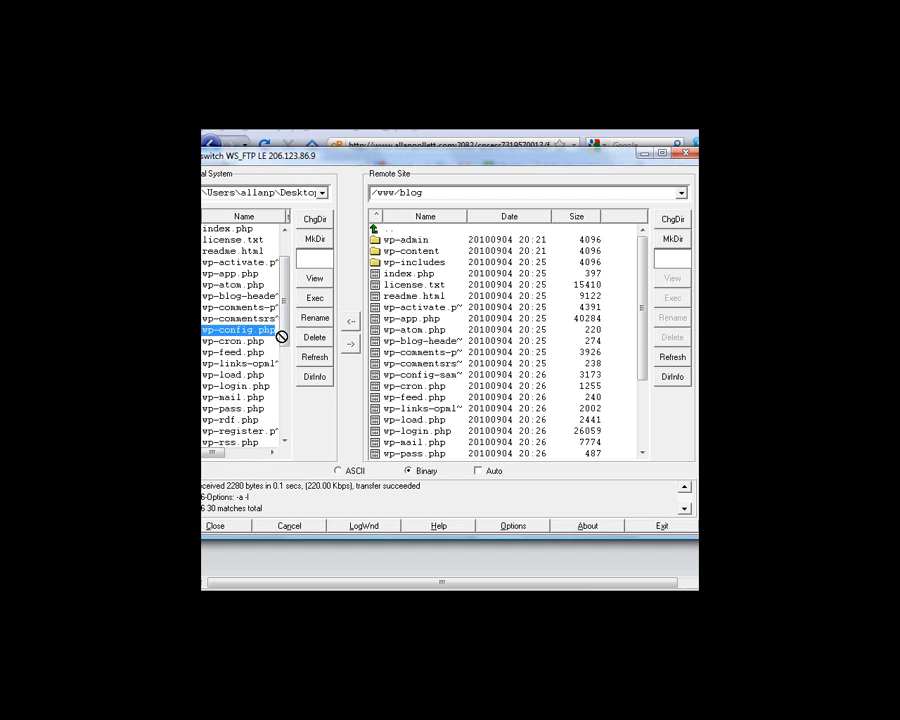
pyautogui.moveTo(462, 357); pyautogui.dragTo(460, 360)
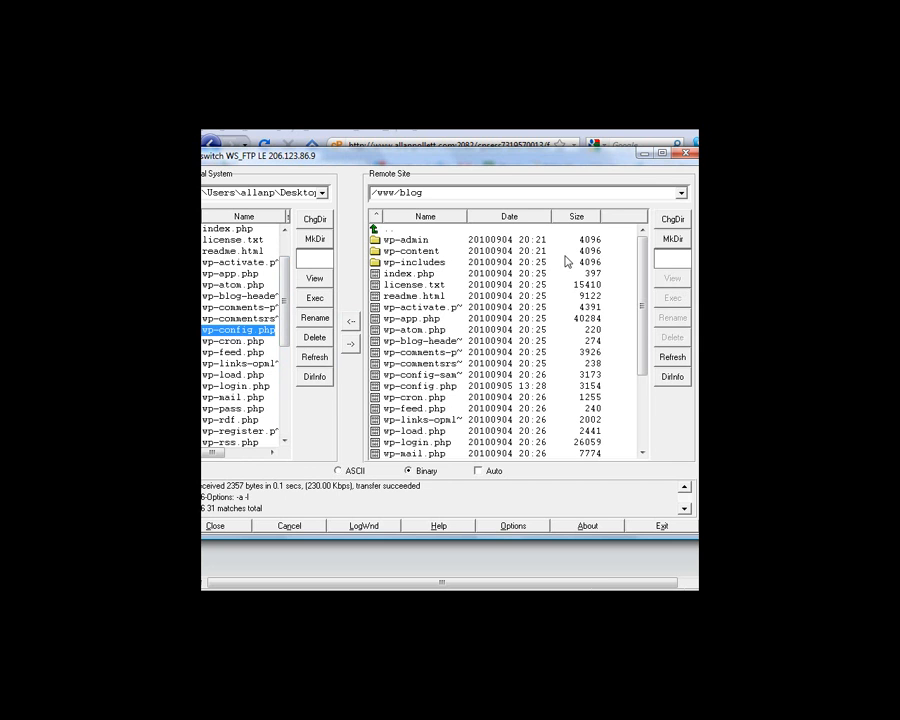
pyautogui.click(643, 156)
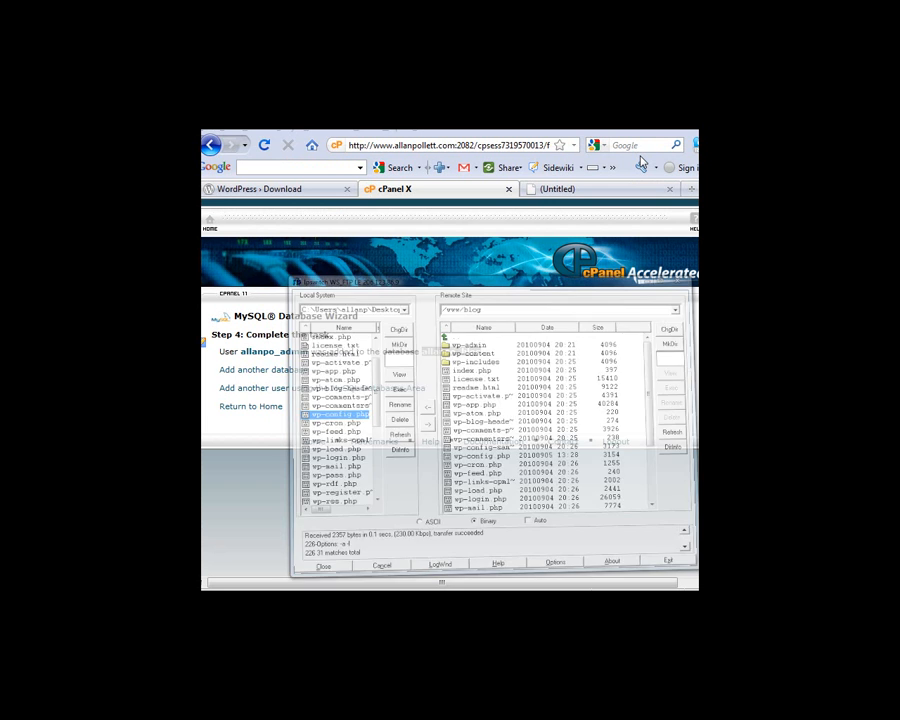
pyautogui.click(556, 188)
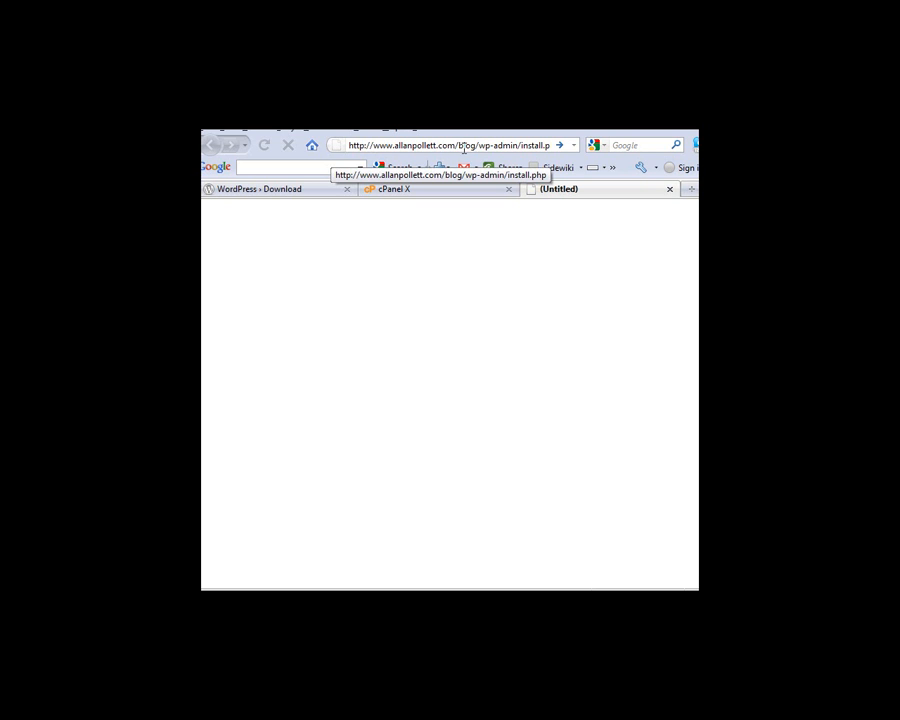
pyautogui.click(540, 145)
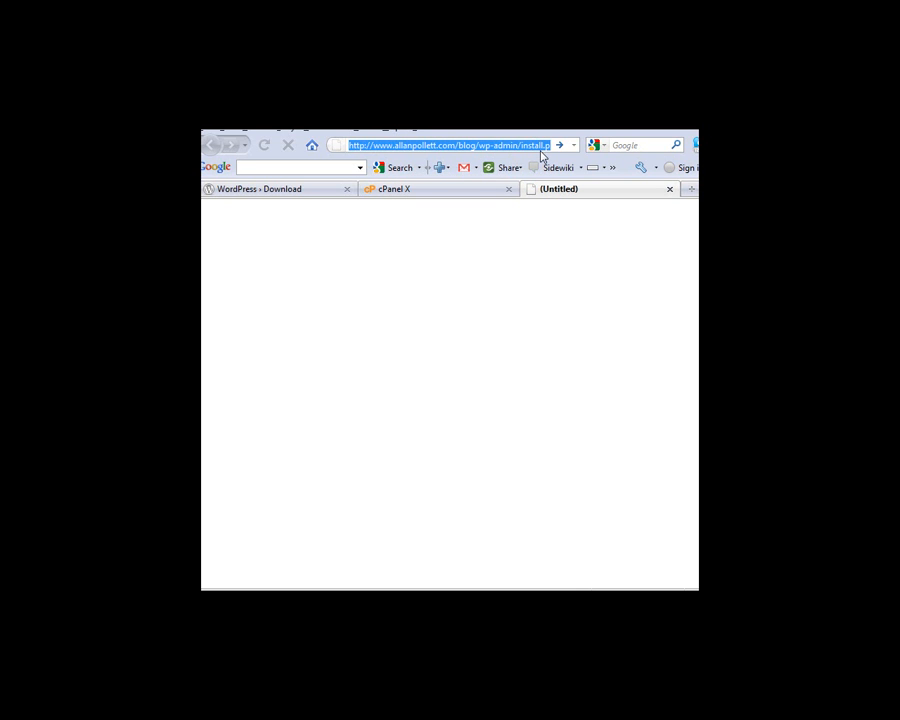
pyautogui.press('Return')
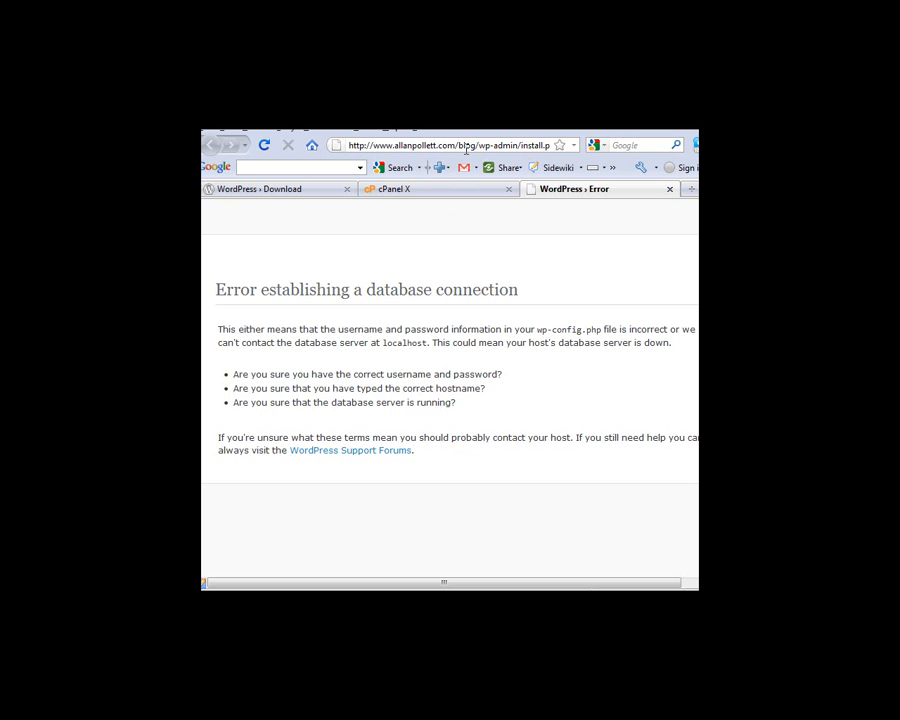
pyautogui.press('Return')
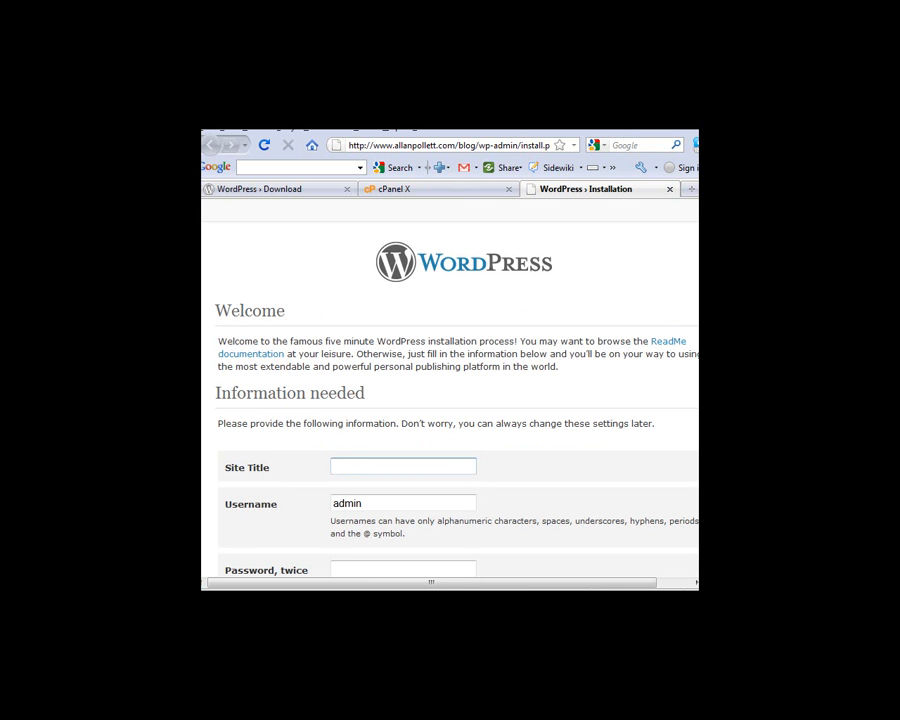
# Enter 'SEO Blog' as the site title and type the admin password twice
pyautogui.scroll(-2, 450, 388)
pyautogui.scroll(2, 450, 388)
pyautogui.scroll(-1, 450, 388)
pyautogui.scroll(-1, 450, 388)
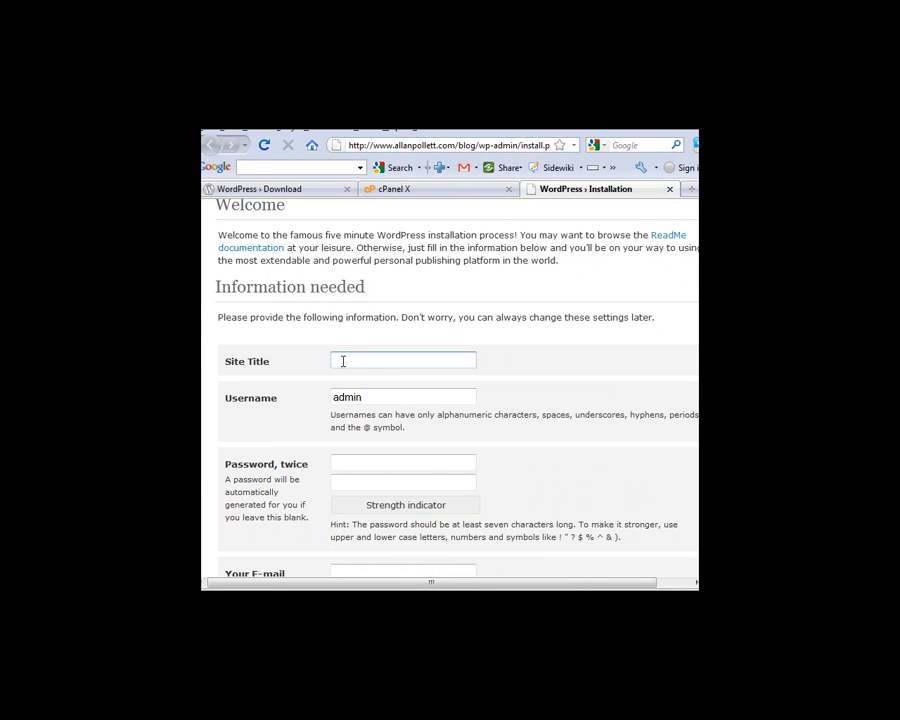
pyautogui.write('SEO Blog')
pyautogui.click(349, 463)
pyautogui.write('•••••••••')
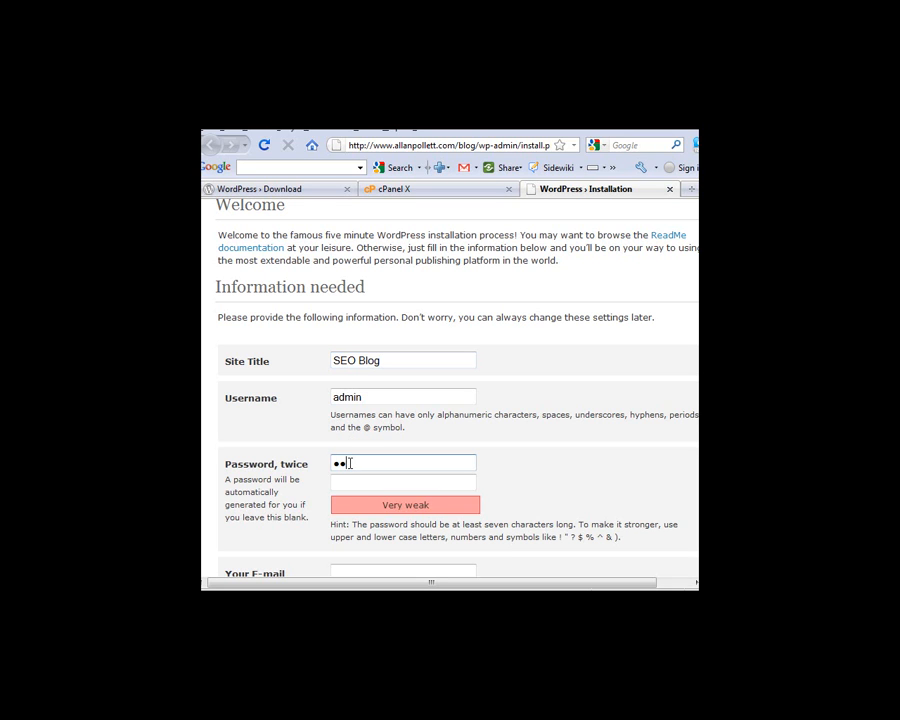
pyautogui.click(351, 483)
pyautogui.write('•••••••••')
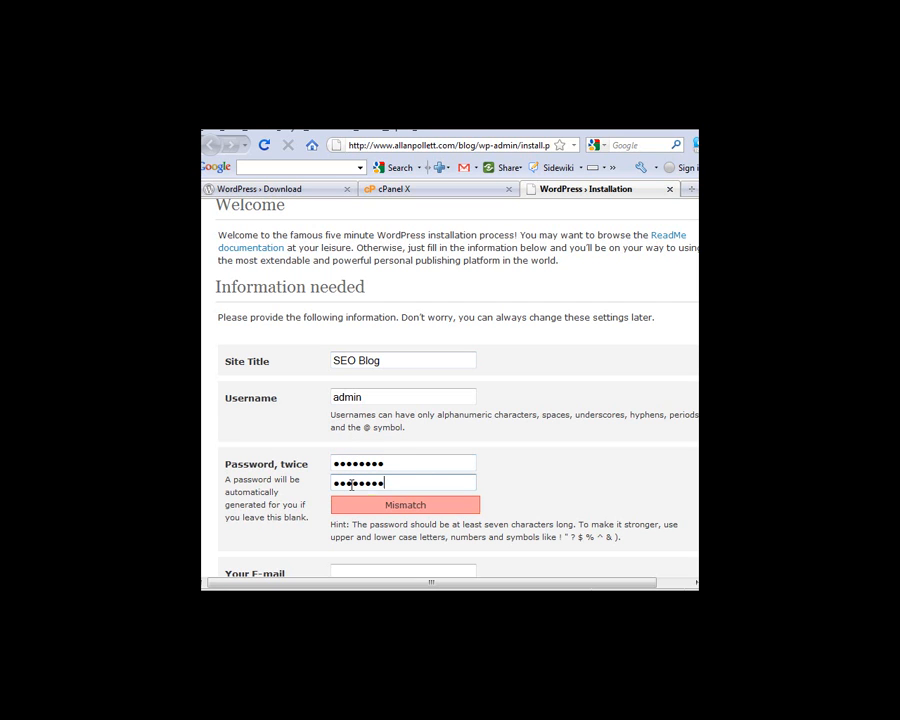
# Fill in the owner's e-mail from saved form entries and run the WordPress installation
pyautogui.scroll(-3, 348, 501)
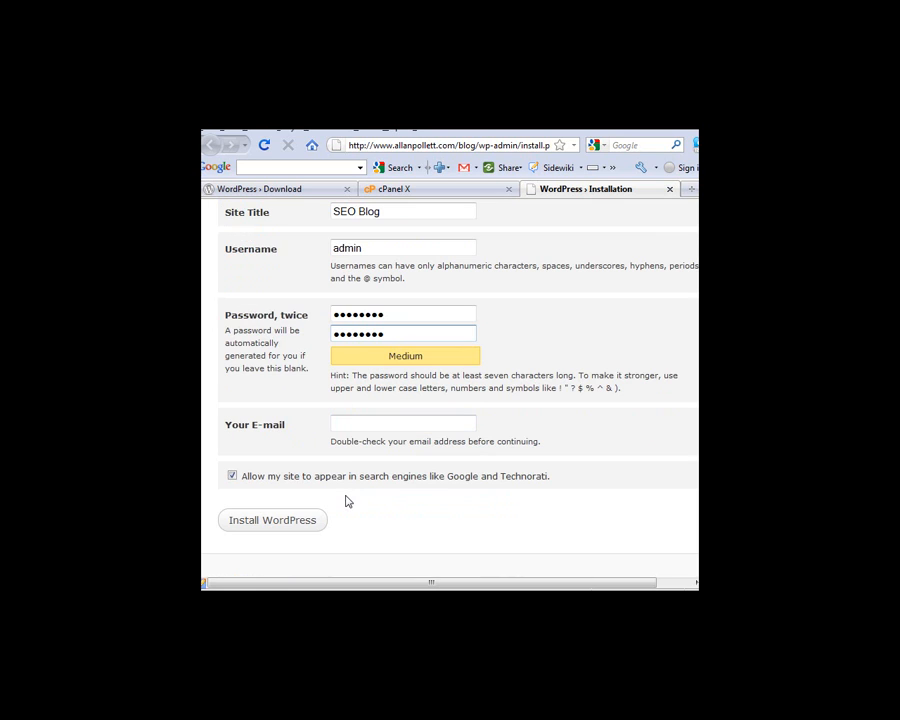
pyautogui.click(348, 427)
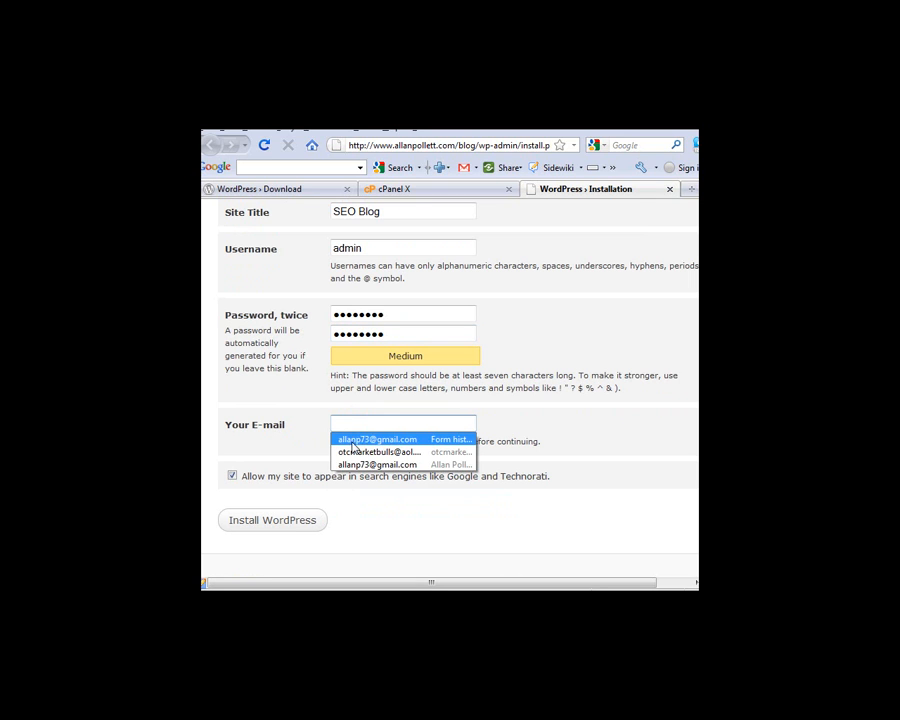
pyautogui.click(352, 440)
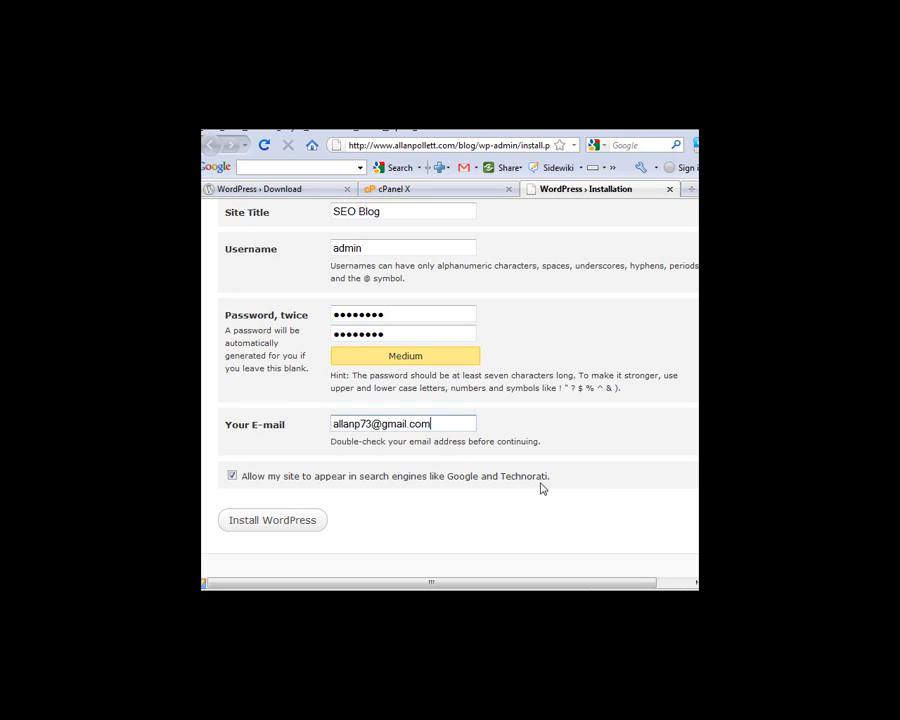
pyautogui.click(256, 522)
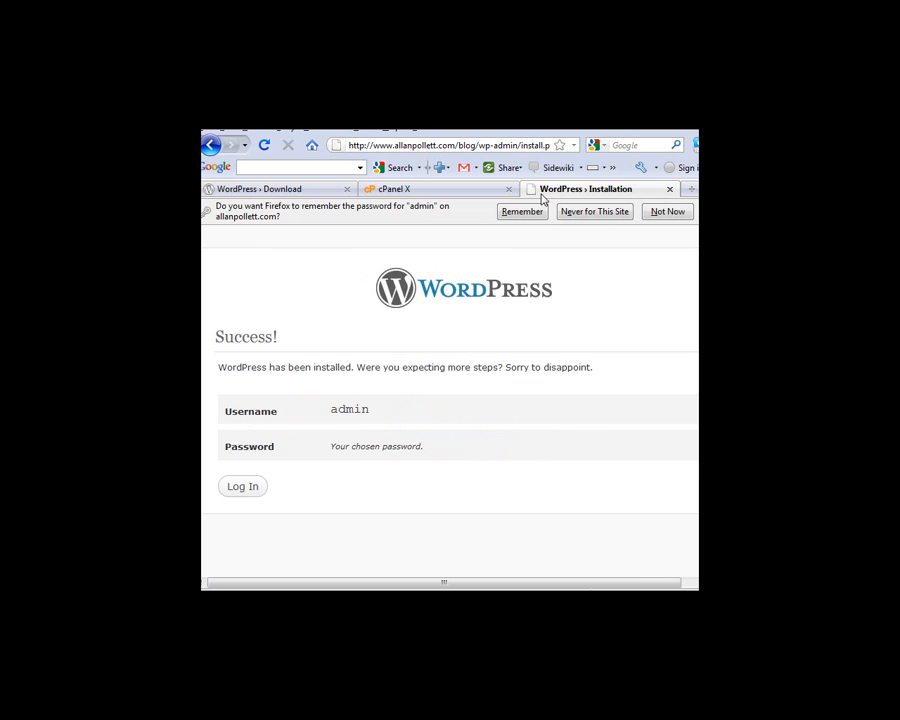
# Have Firefox remember the admin login from the WordPress Success page
pyautogui.click(524, 211)
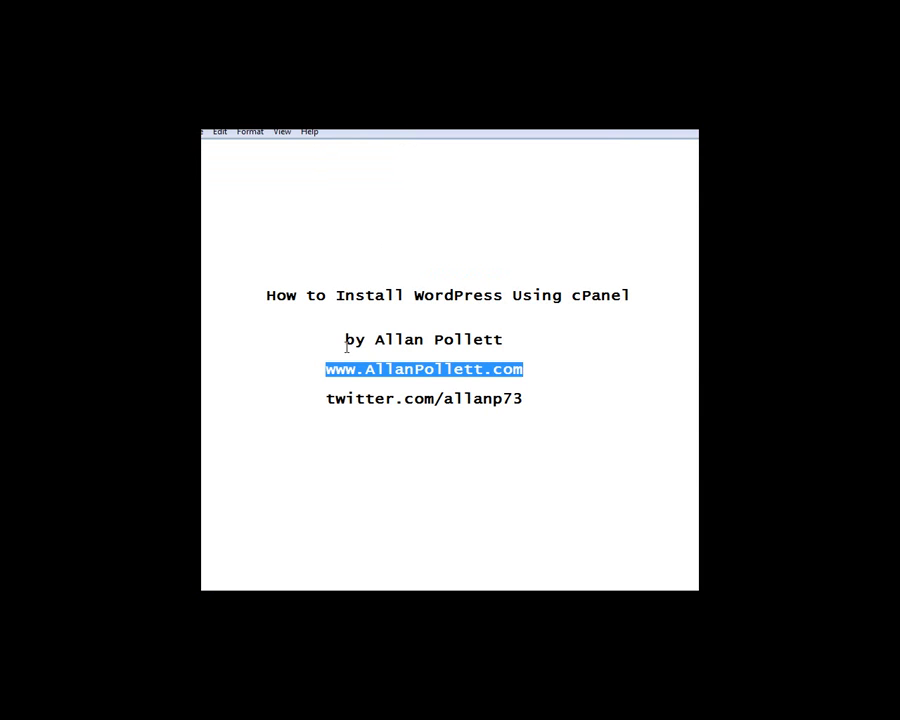
pyautogui.click(296, 314)
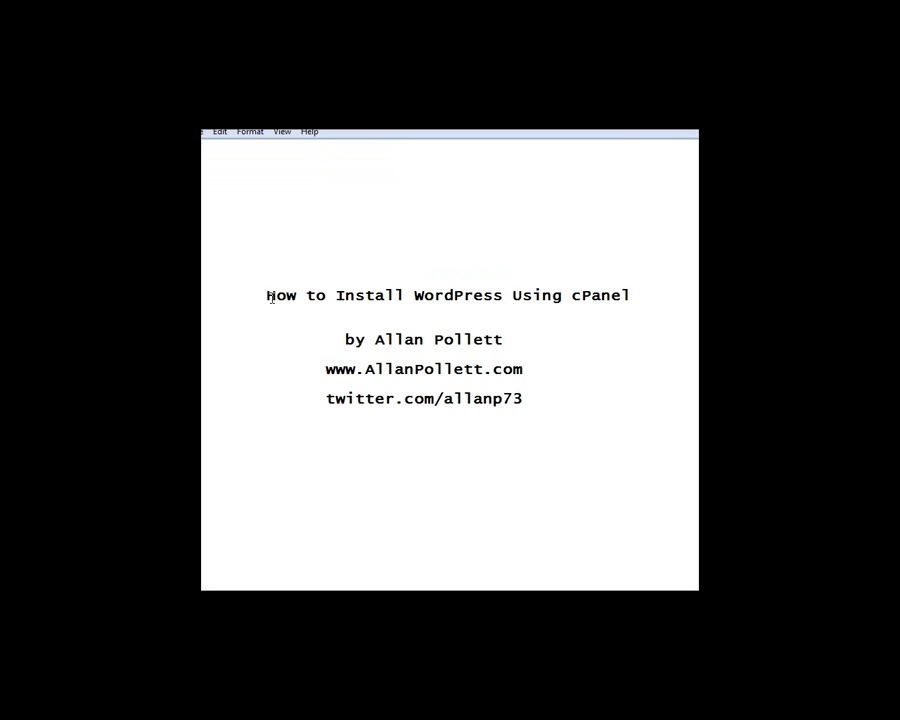
pyautogui.moveTo(326, 370); pyautogui.dragTo(520, 370)
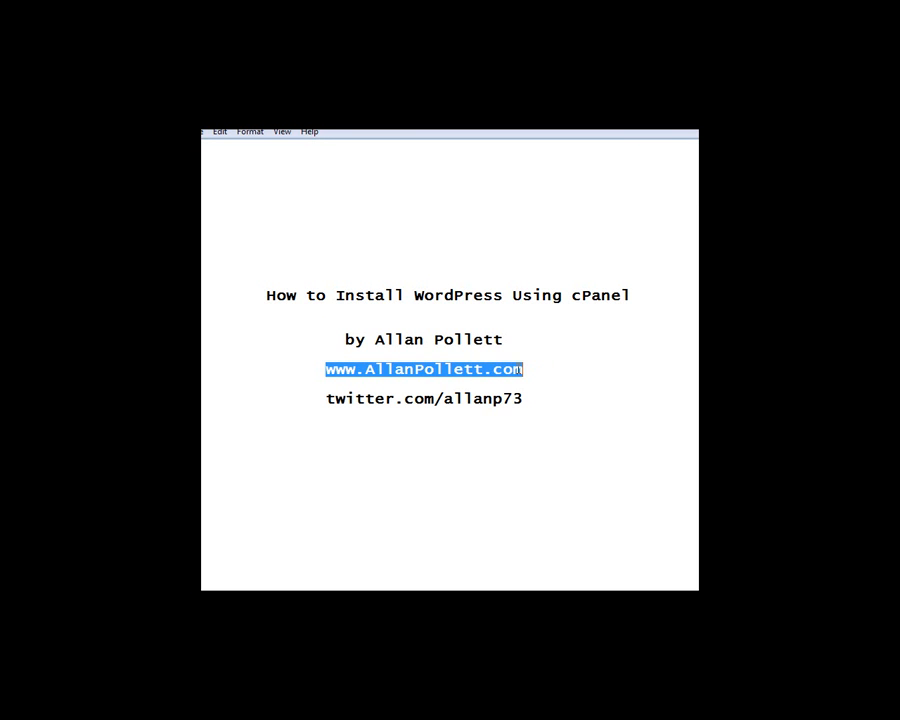